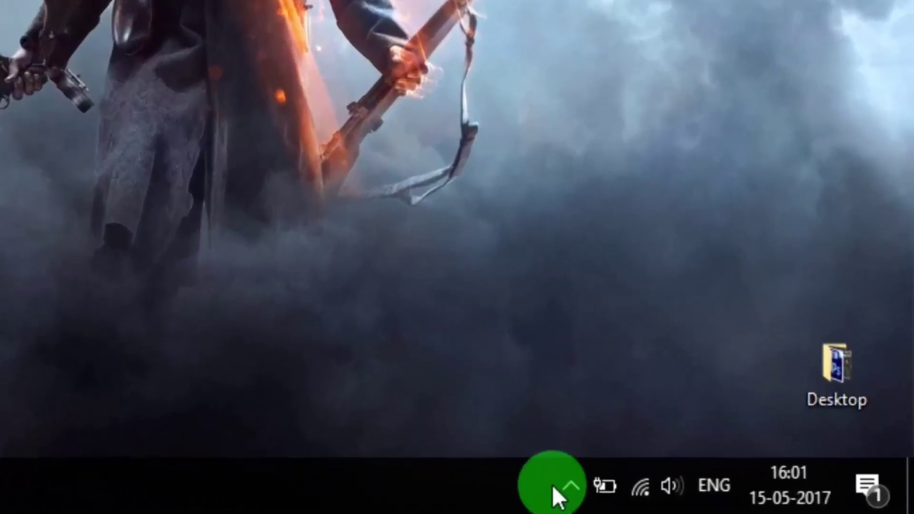
- Expand the taskbar tray overflow to reveal hidden icons like Steam, Chrome and Adobe
{"action": "left_click", "coordinate": [750, 500]}
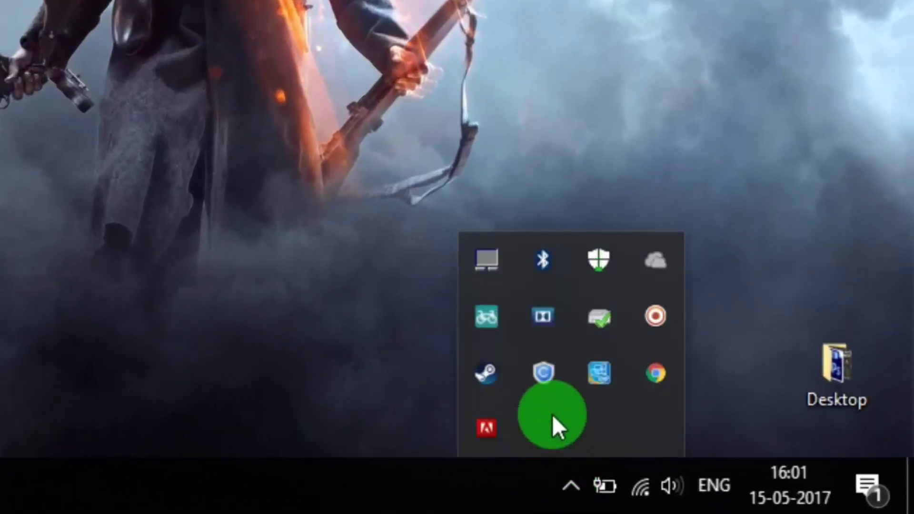
- Open Intel Graphics Properties from the tray icon, maximised, and review its 3D settings
{"action": "right_click", "coordinate": [599, 374]}
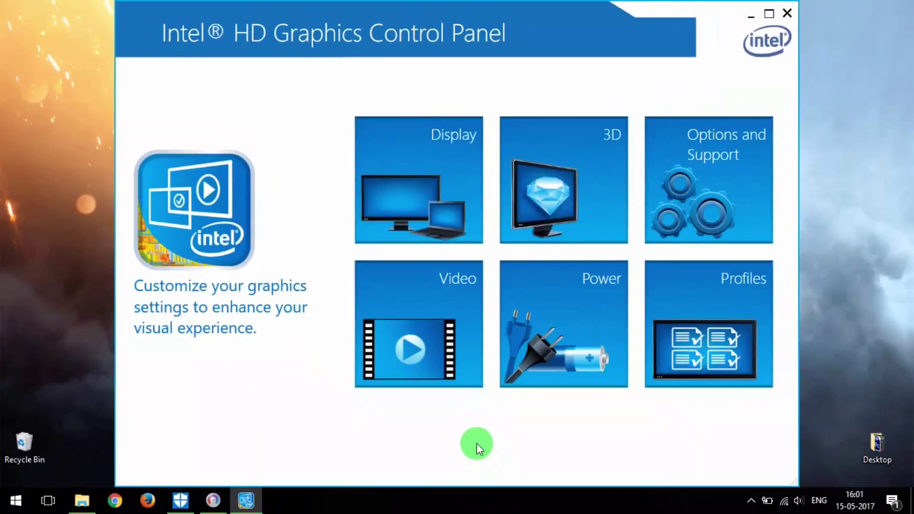
{"action": "key", "text": "super+Up"}
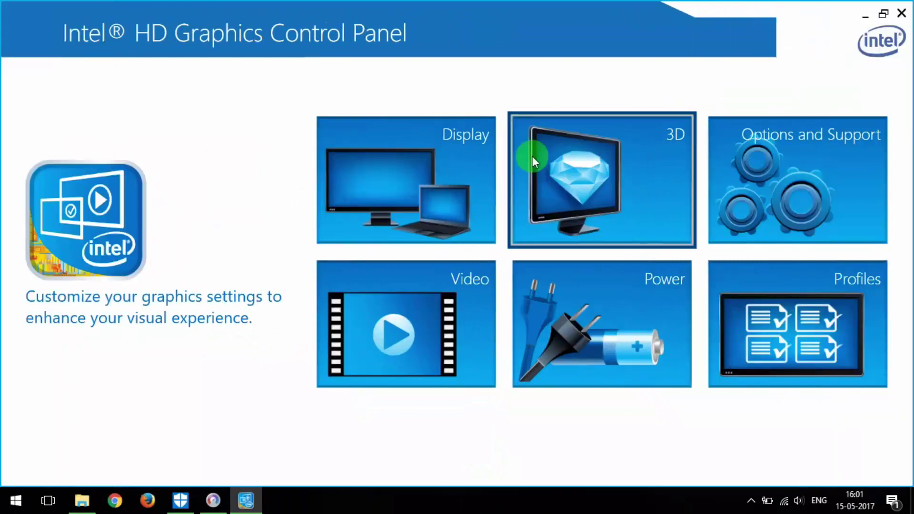
{"action": "left_click", "coordinate": [620, 180]}
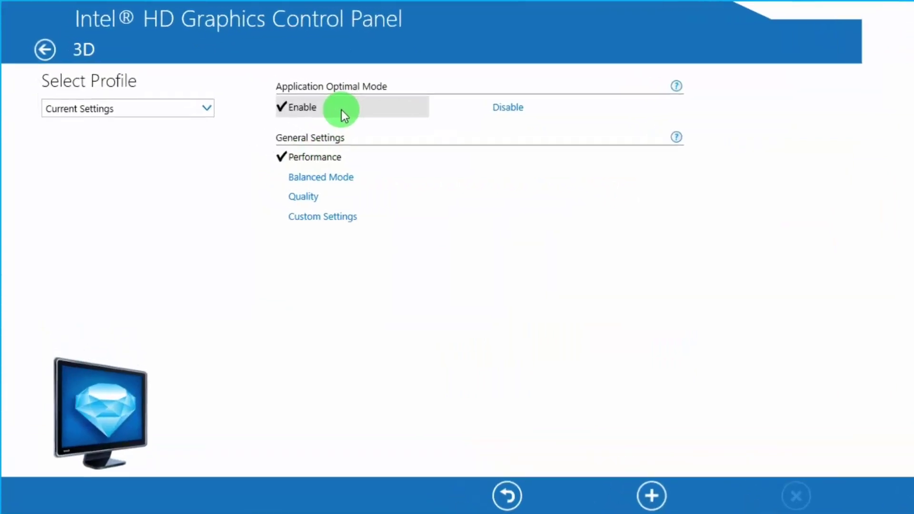
{"action": "left_click", "coordinate": [50, 55]}
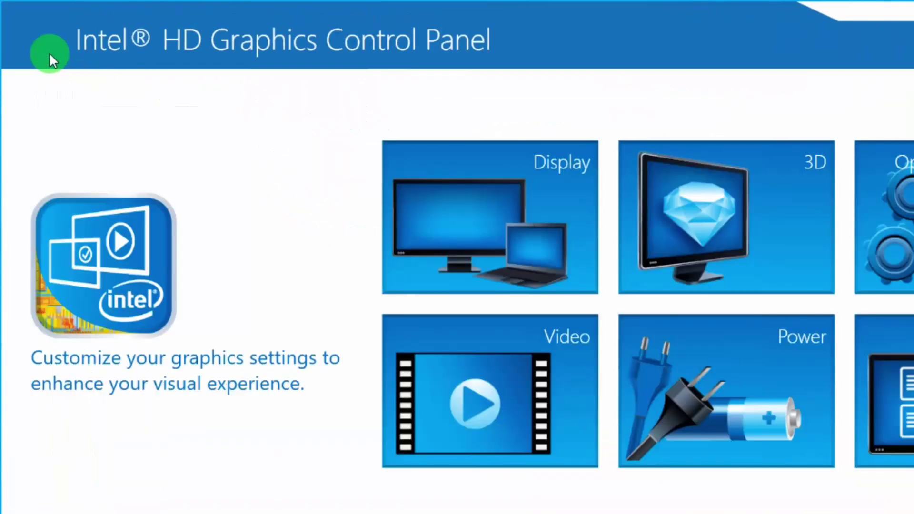
- Review the advanced Display settings, then return to the control panel home
{"action": "left_click", "coordinate": [433, 196]}
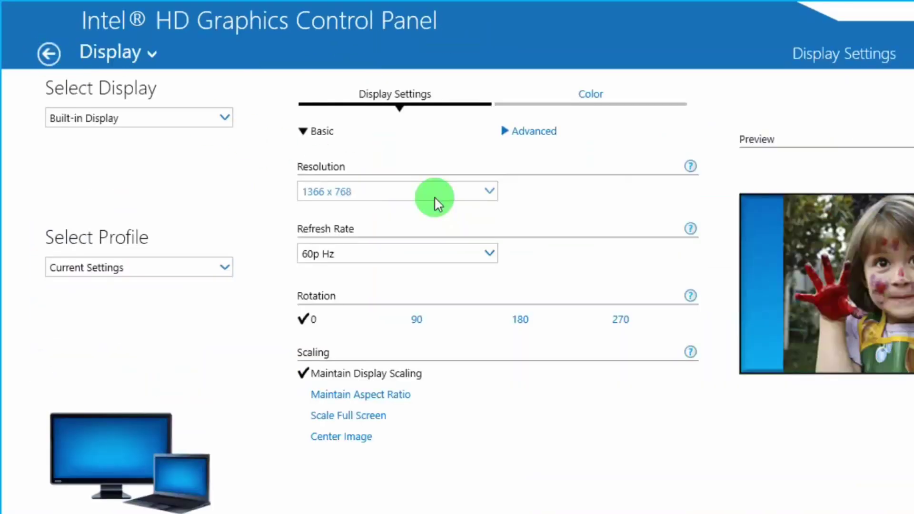
{"action": "left_click", "coordinate": [555, 136]}
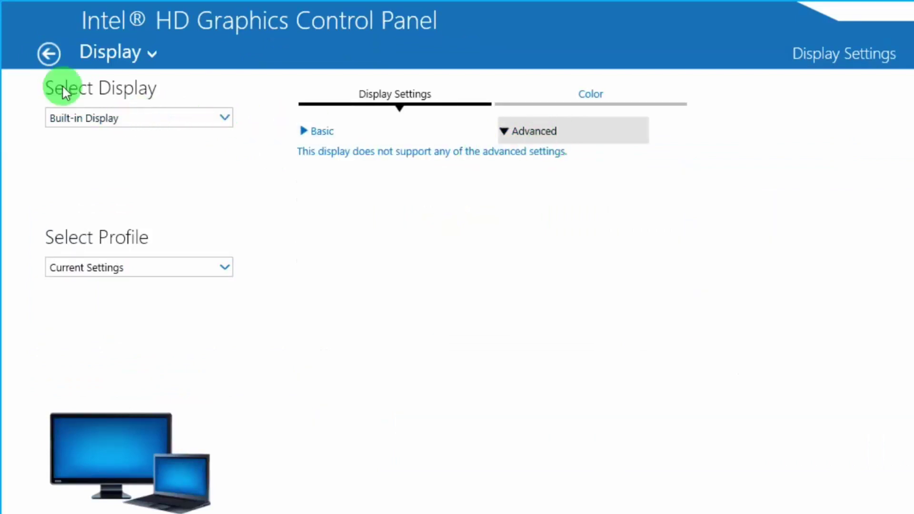
{"action": "left_click", "coordinate": [48, 52]}
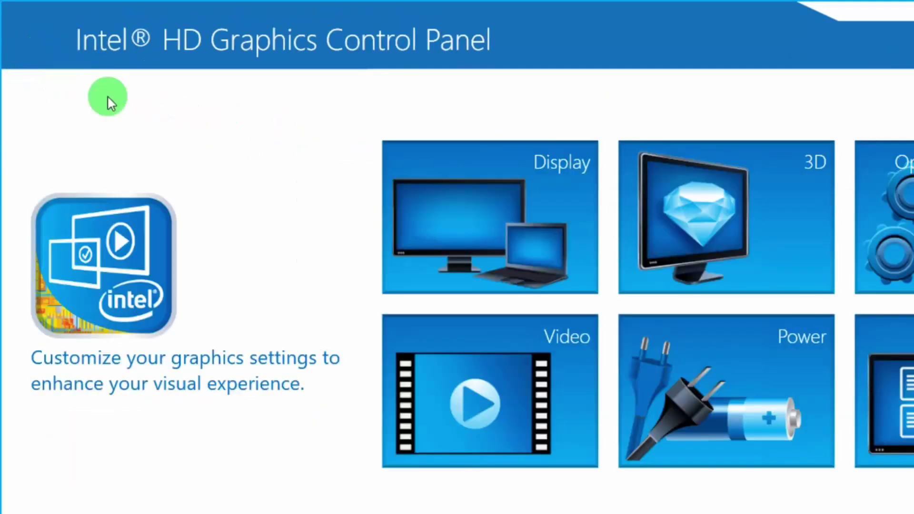
{"action": "left_click", "coordinate": [471, 368]}
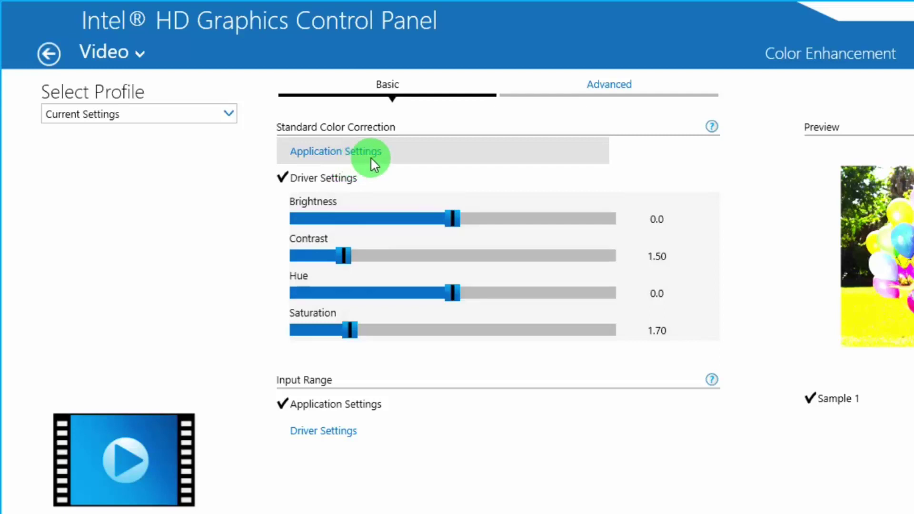
{"action": "left_click", "coordinate": [580, 94]}
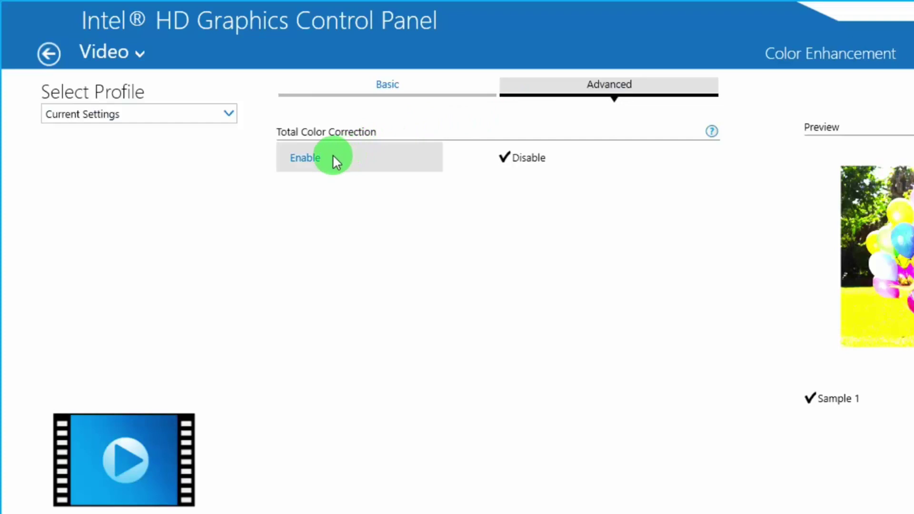
{"action": "left_click", "coordinate": [48, 55]}
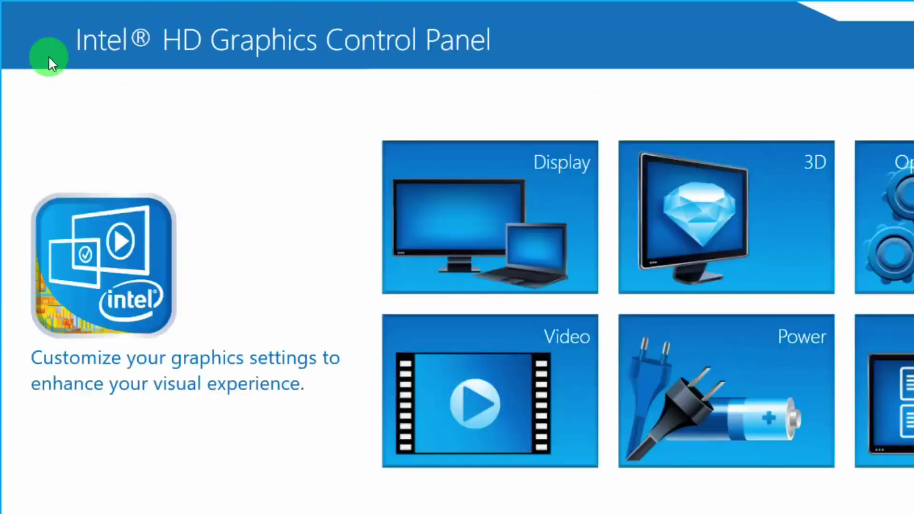
- Set the graphics power plan to Maximum Performance for Plugged In and On Battery
{"action": "left_click", "coordinate": [718, 390]}
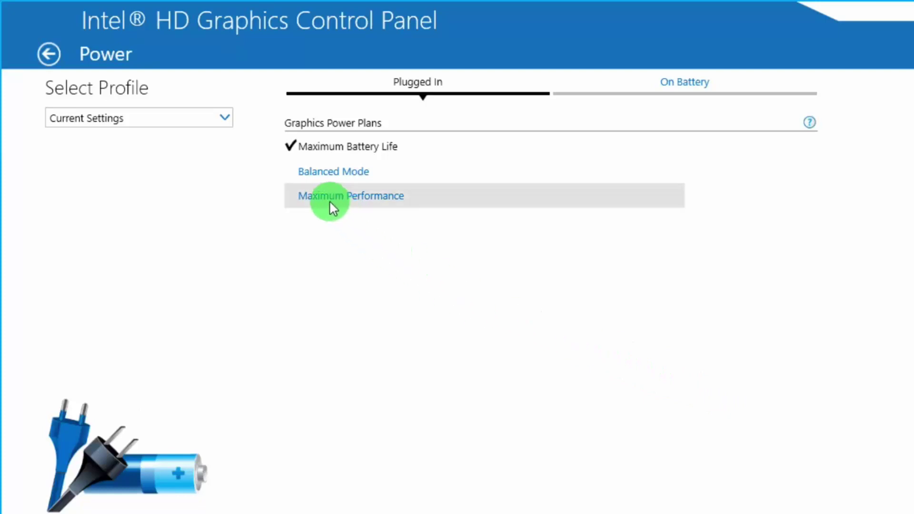
{"action": "left_click", "coordinate": [419, 196]}
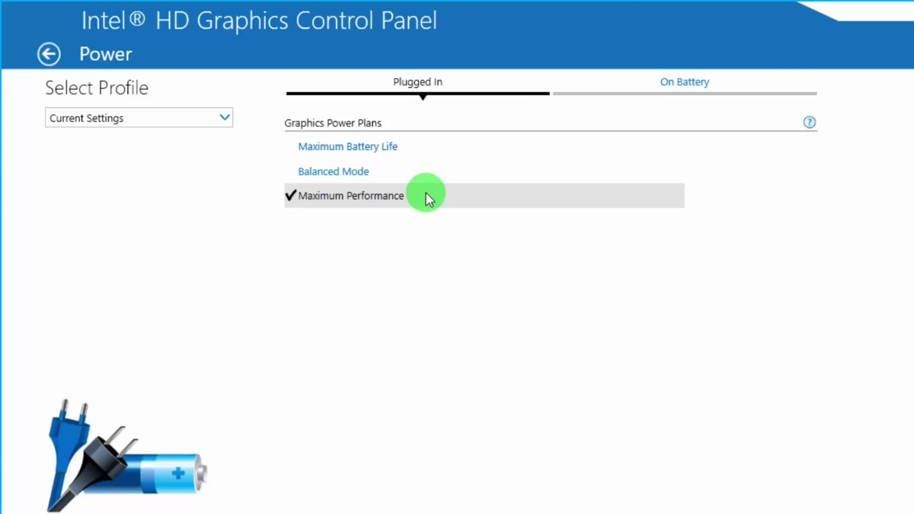
{"action": "left_click", "coordinate": [658, 89]}
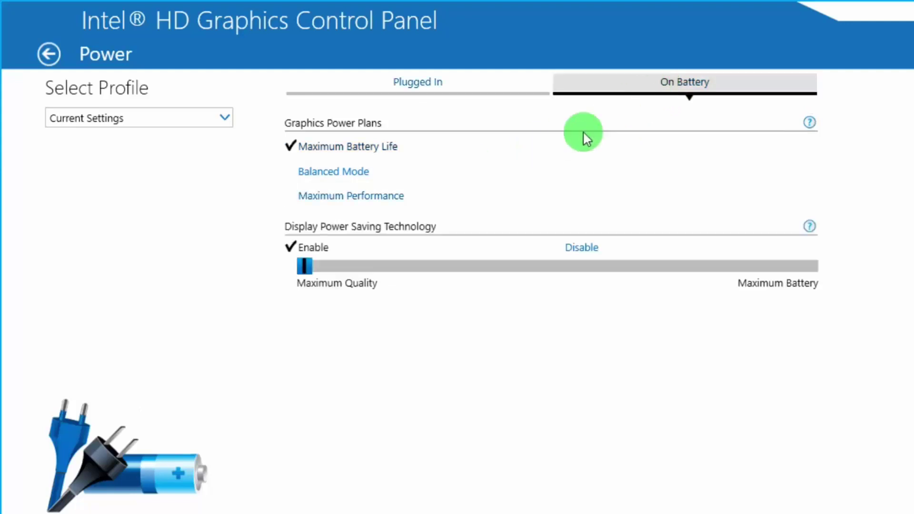
{"action": "left_click", "coordinate": [409, 199]}
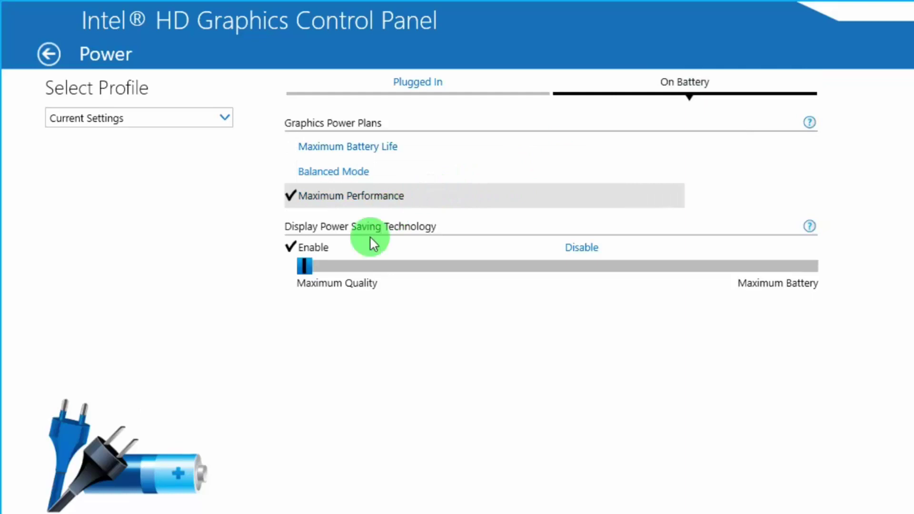
- Leave the Power page, answer the prompt, and close the Intel control panel
{"action": "left_click", "coordinate": [48, 55]}
{"action": "left_click", "coordinate": [595, 313]}
{"action": "left_click", "coordinate": [901, 25]}
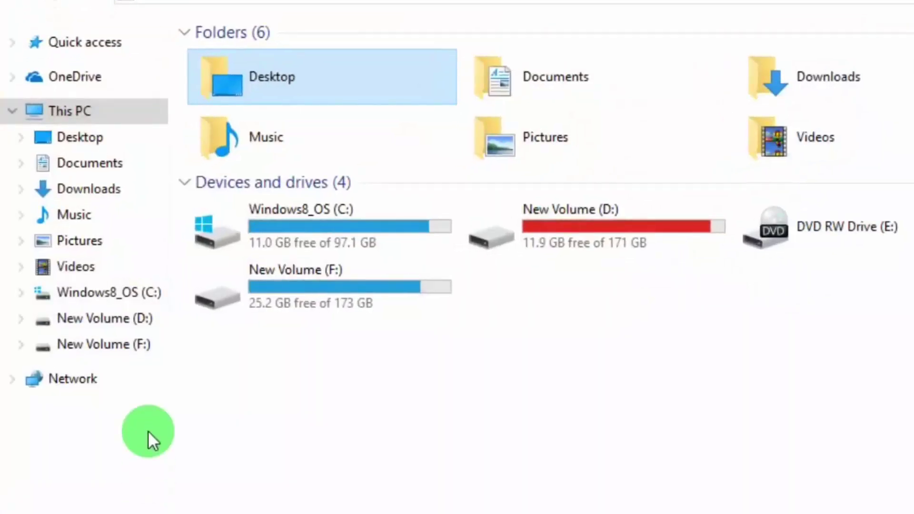
- Open This PC's Properties, maximise the System window, and open Advanced system settings
{"action": "right_click", "coordinate": [61, 129]}
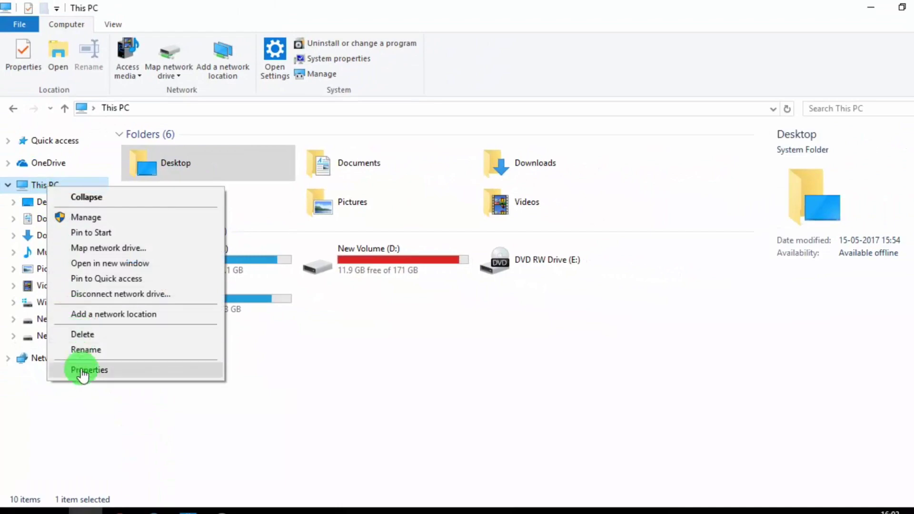
{"action": "left_click", "coordinate": [119, 395]}
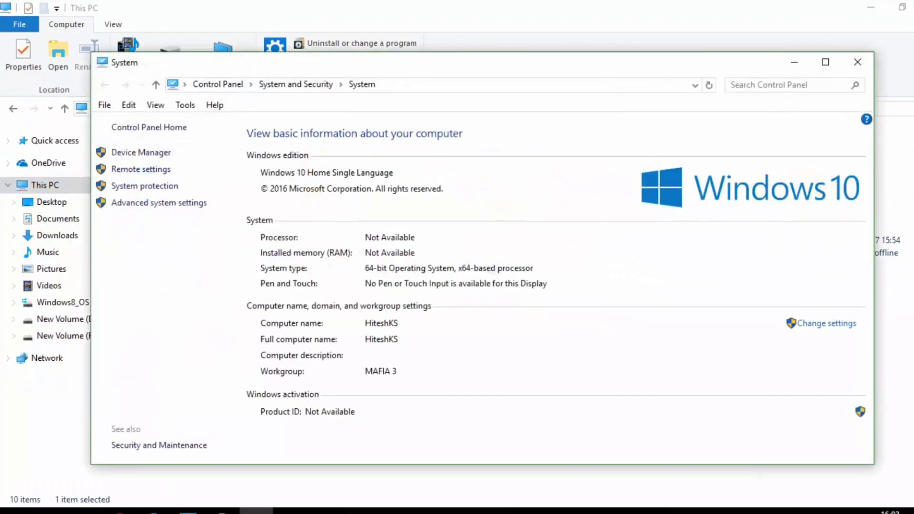
{"action": "left_click", "coordinate": [826, 61]}
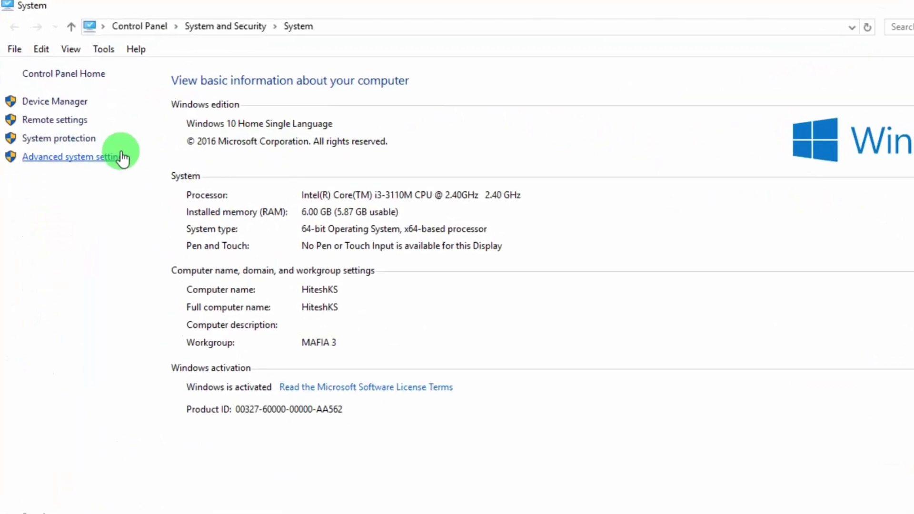
{"action": "left_click", "coordinate": [121, 157]}
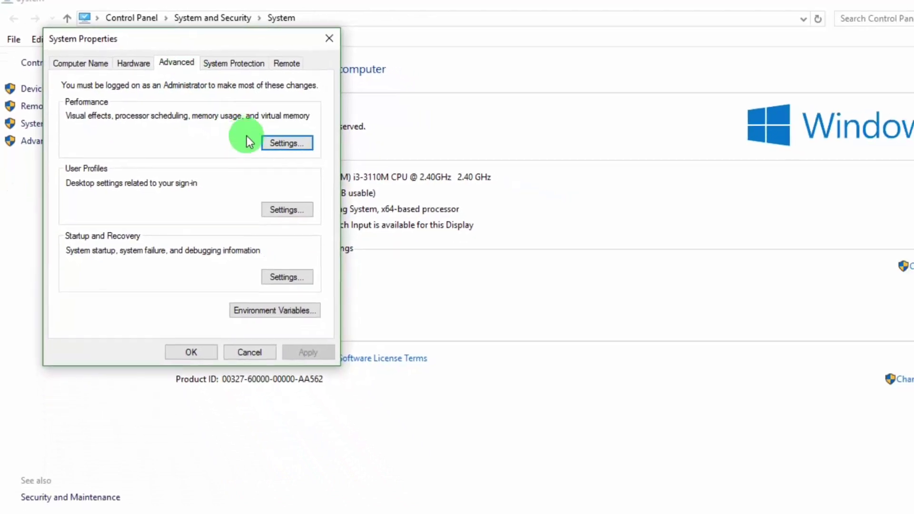
- Set visual effects to Adjust for best performance and apply it
{"action": "left_click", "coordinate": [298, 144]}
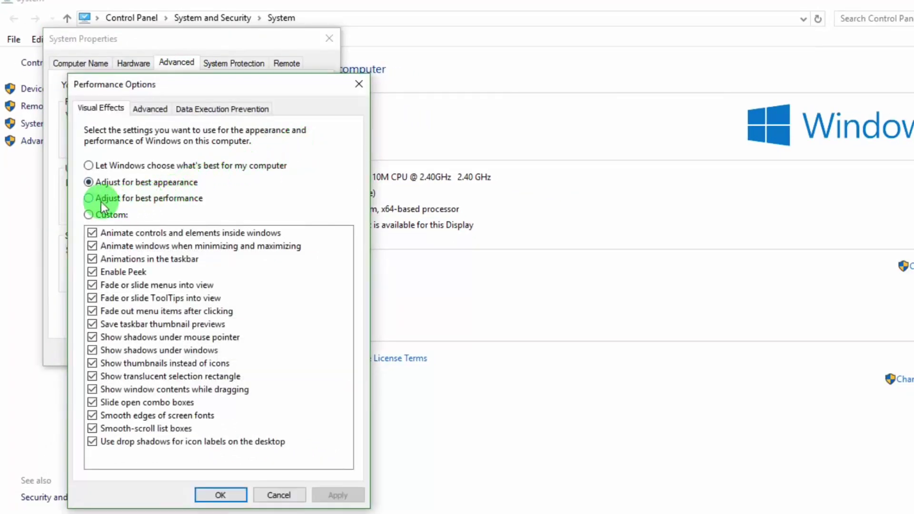
{"action": "left_click", "coordinate": [147, 198]}
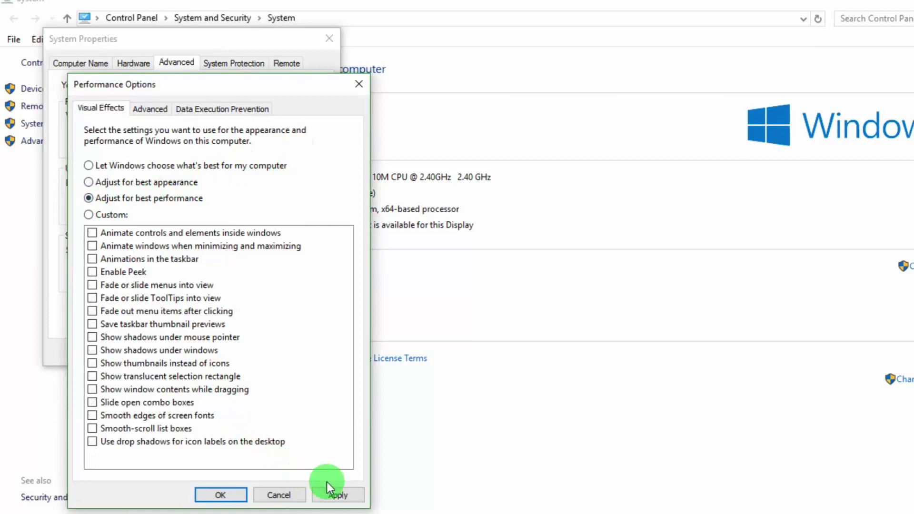
{"action": "left_click", "coordinate": [340, 491]}
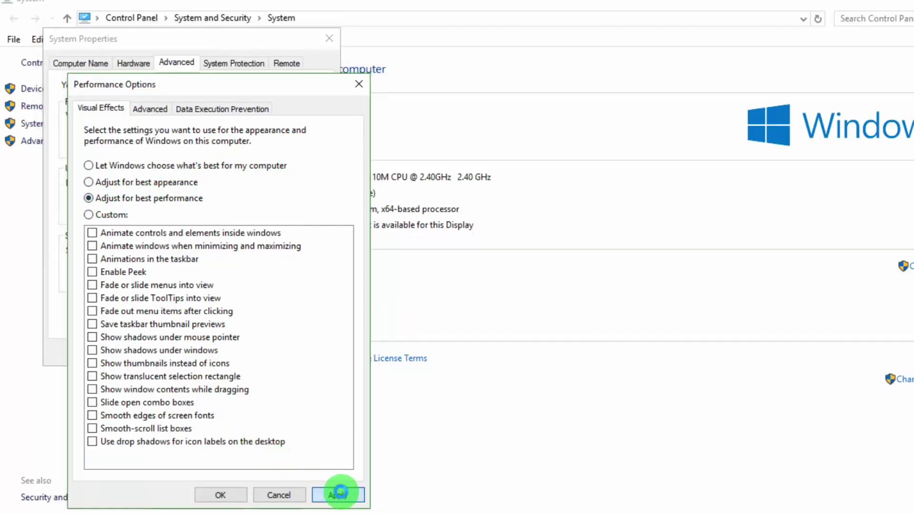
{"action": "left_click", "coordinate": [223, 494]}
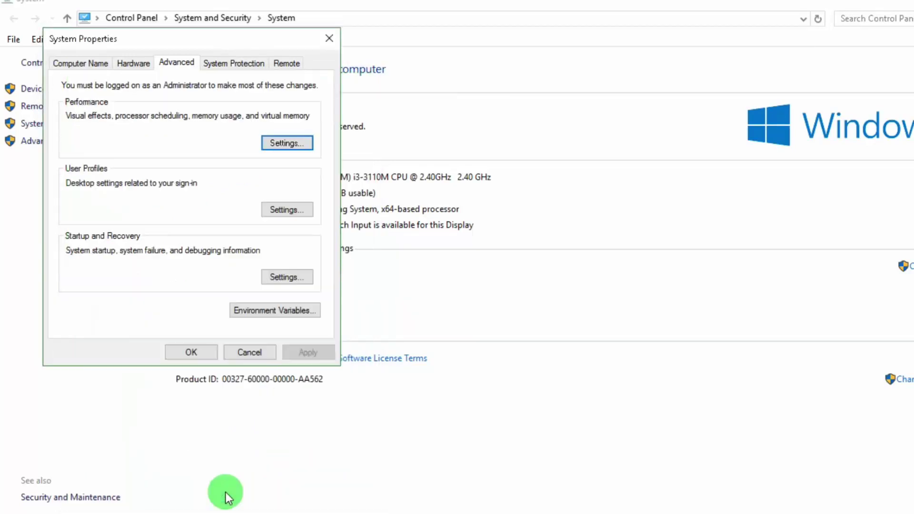
- Set processor scheduling to Background services in Performance Options' Advanced tab
{"action": "left_click", "coordinate": [276, 144]}
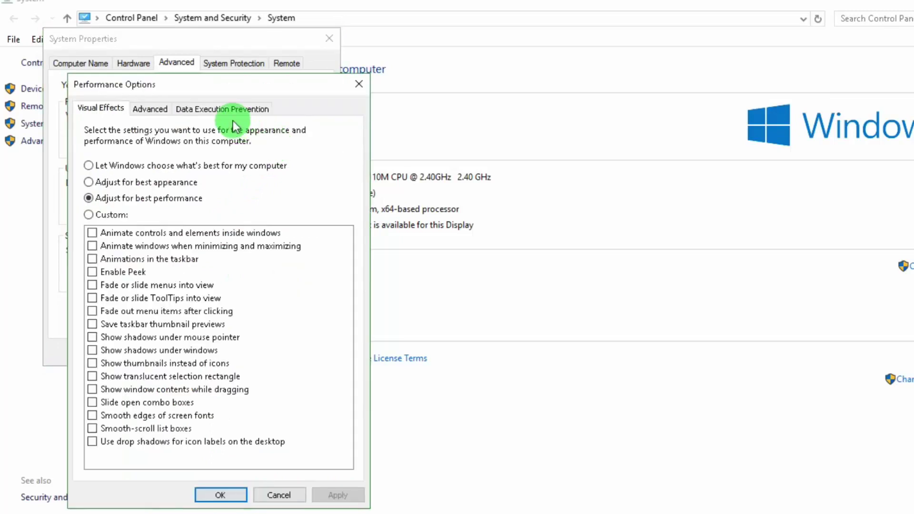
{"action": "left_click", "coordinate": [156, 109]}
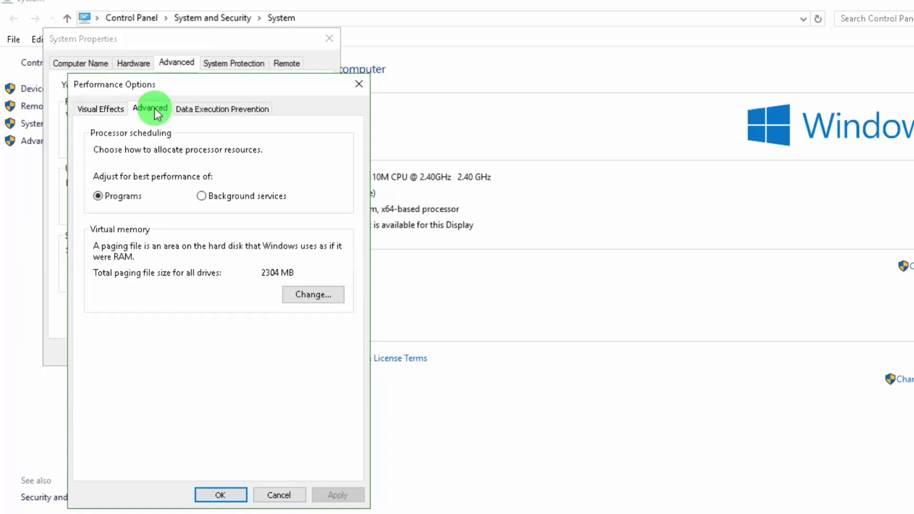
{"action": "left_click", "coordinate": [237, 194]}
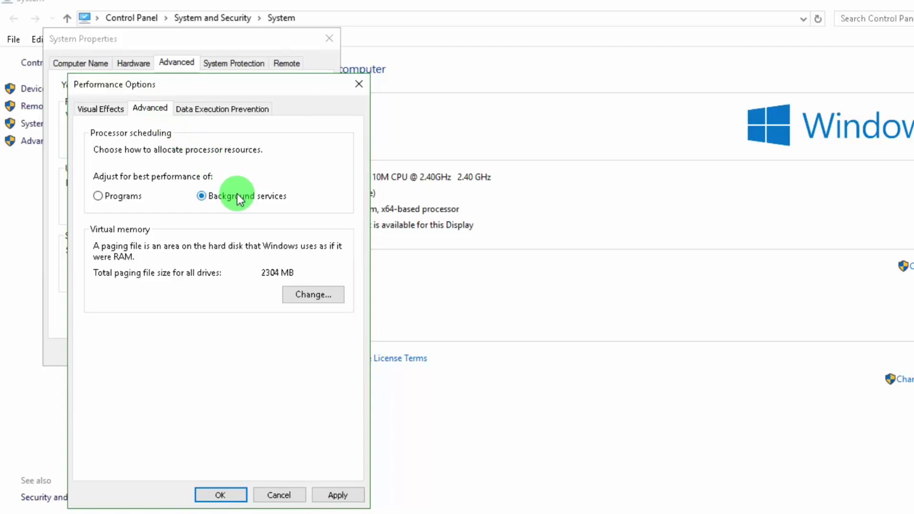
{"action": "left_click", "coordinate": [296, 294]}
- Turn off automatic paging and give C: a custom 2304 MB initial, 4608 MB maximum size
{"action": "left_click", "coordinate": [102, 149]}
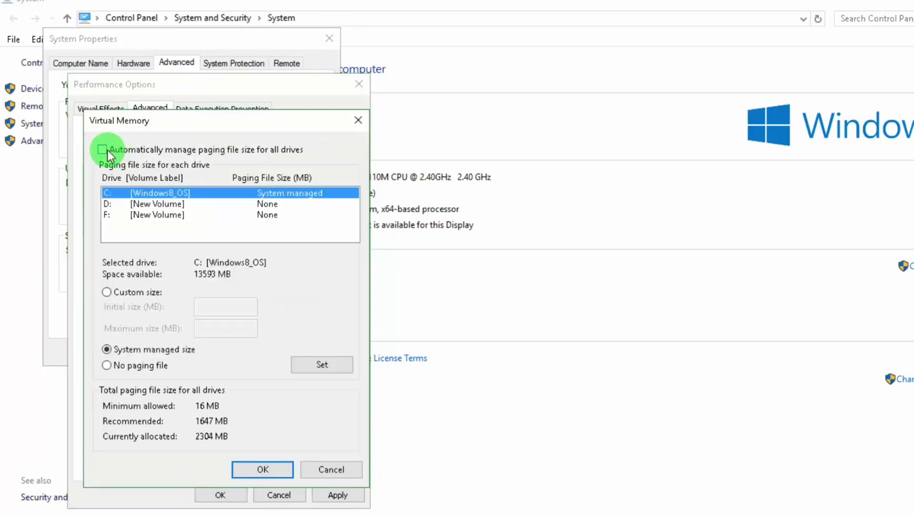
{"action": "left_click", "coordinate": [153, 292]}
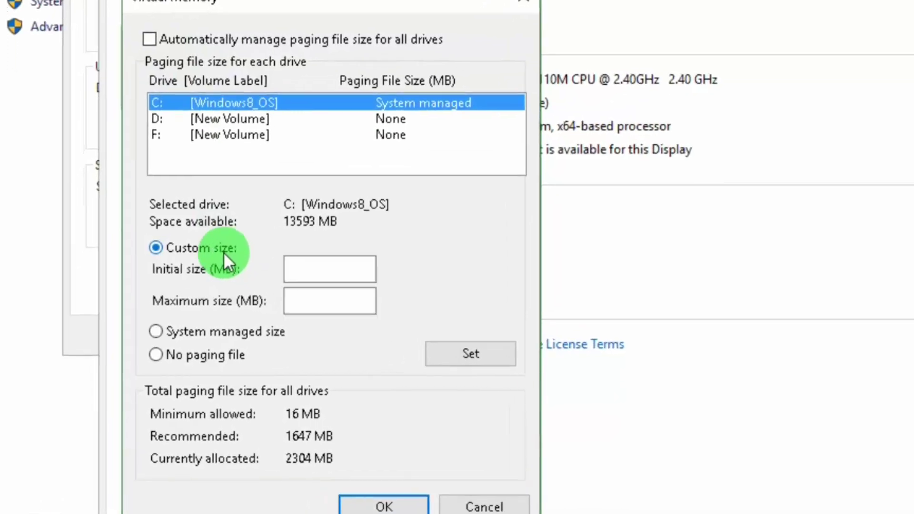
{"action": "left_click", "coordinate": [296, 262]}
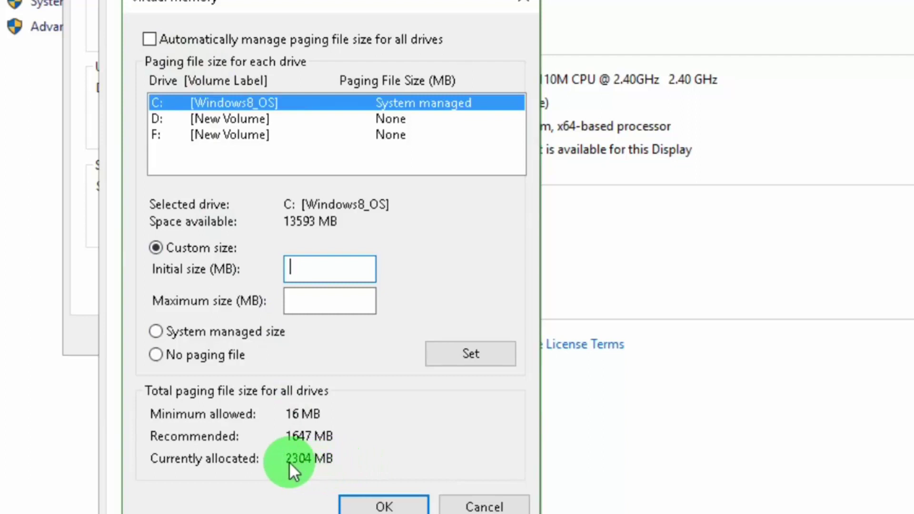
{"action": "type", "text": "2304"}
{"action": "left_click", "coordinate": [325, 299]}
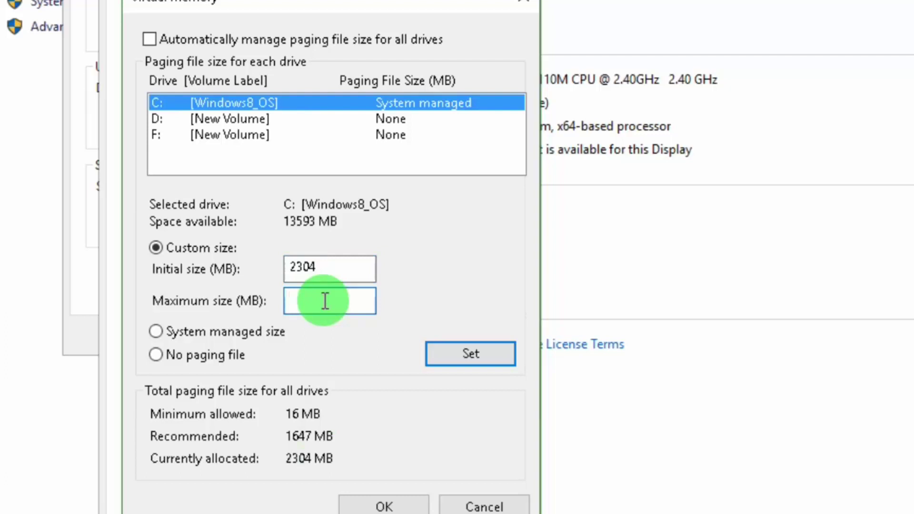
{"action": "type", "text": "4608"}
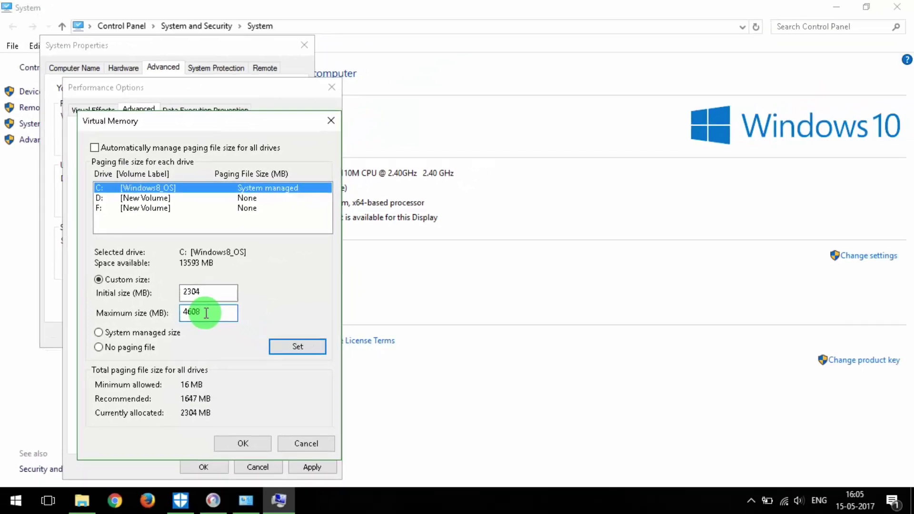
{"action": "left_click", "coordinate": [236, 443]}
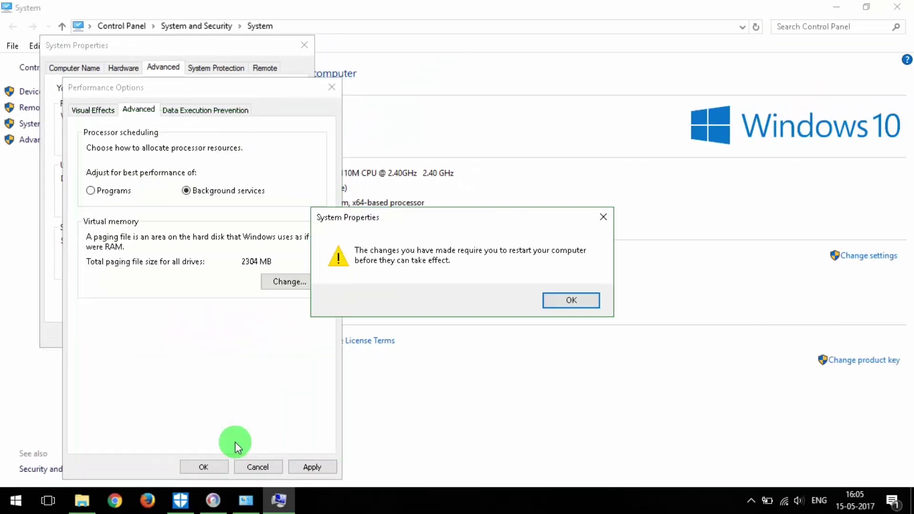
- Acknowledge the restart notice, close Performance Options and System Properties, and choose Restart Later
{"action": "left_click", "coordinate": [579, 301]}
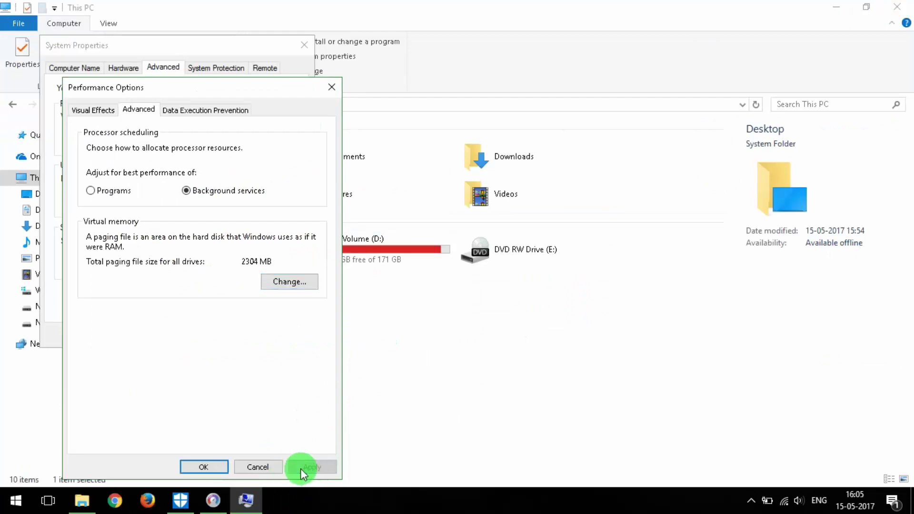
{"action": "left_click", "coordinate": [210, 467]}
{"action": "left_click", "coordinate": [181, 332]}
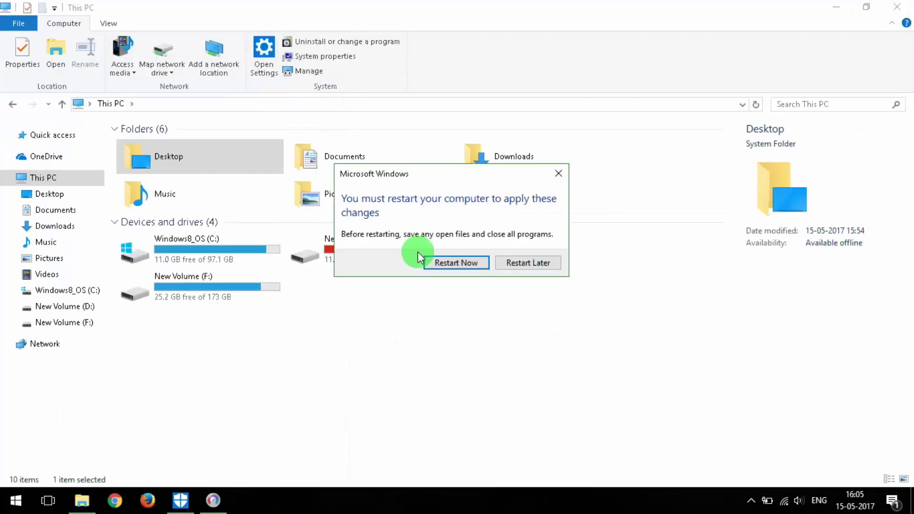
{"action": "left_click", "coordinate": [897, 6]}
{"action": "left_click_drag", "start_coordinate": [437, 176], "coordinate": [439, 342]}
{"action": "left_click", "coordinate": [530, 430]}
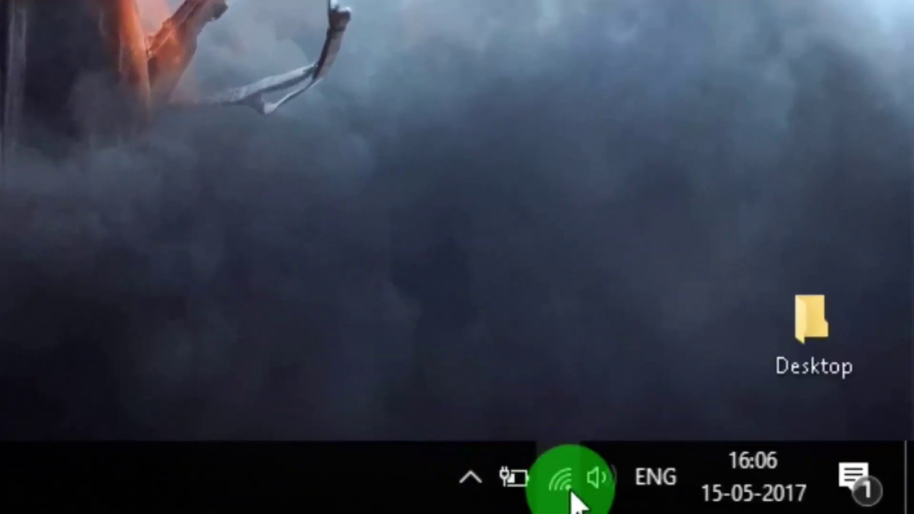
- Open Power Options from the battery icon and switch Energy Management to High Performance
{"action": "right_click", "coordinate": [520, 495]}
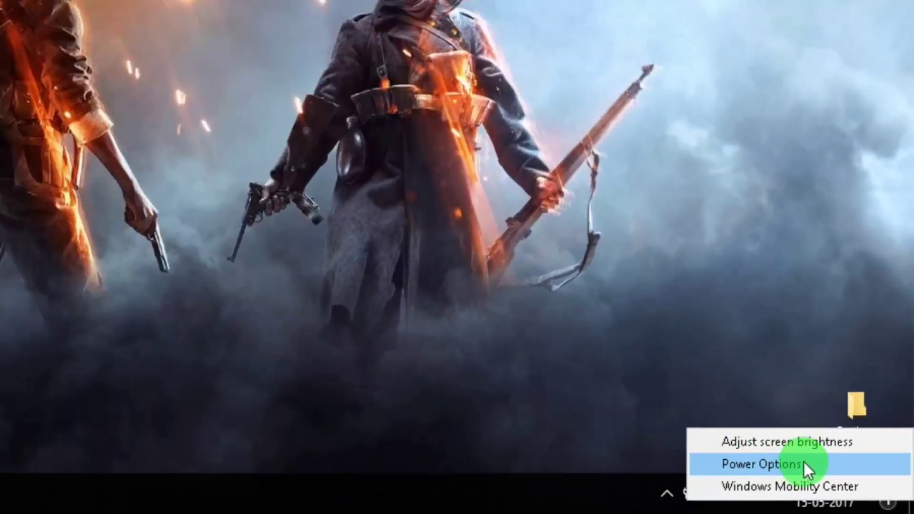
{"action": "left_click", "coordinate": [639, 424]}
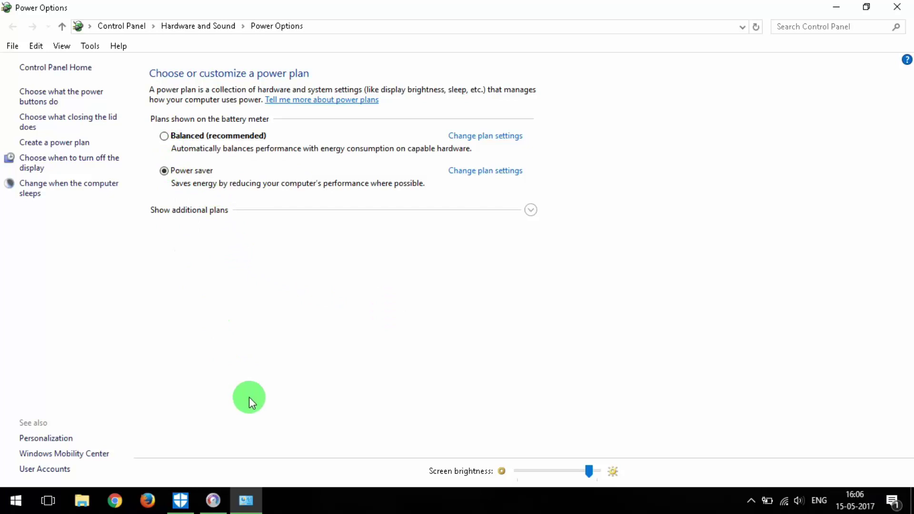
{"action": "right_click", "coordinate": [767, 500]}
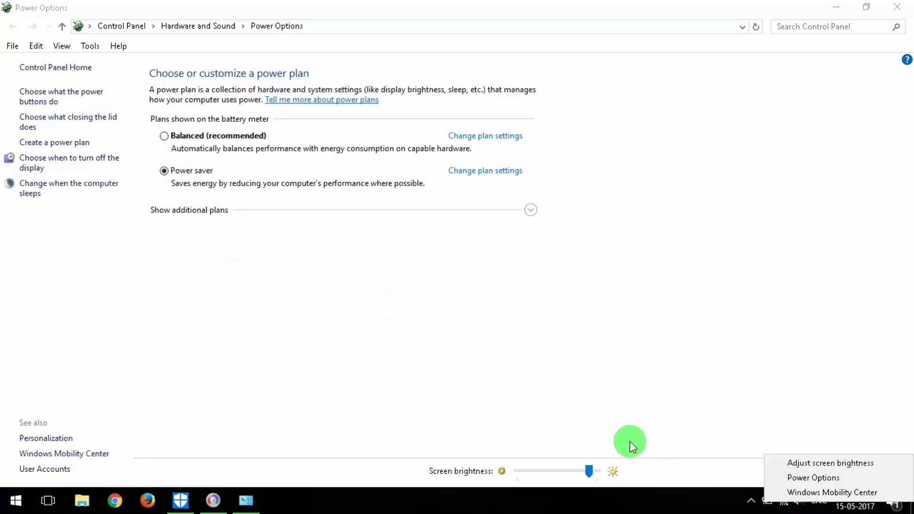
{"action": "left_click", "coordinate": [213, 499]}
{"action": "left_click", "coordinate": [157, 298]}
{"action": "left_click", "coordinate": [764, 84]}
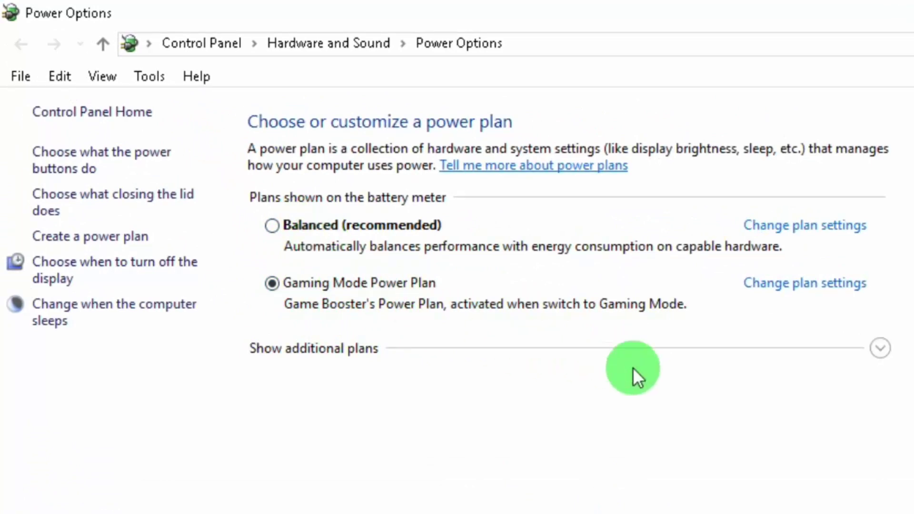
{"action": "left_click", "coordinate": [795, 283]}
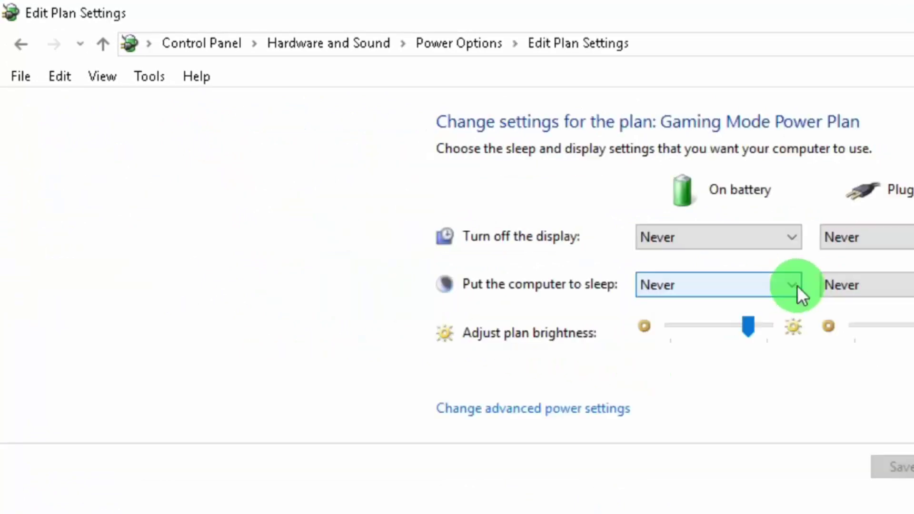
- Set display-off and sleep to Never for both battery and plugged in
{"action": "left_click", "coordinate": [784, 241]}
{"action": "left_click", "coordinate": [715, 504]}
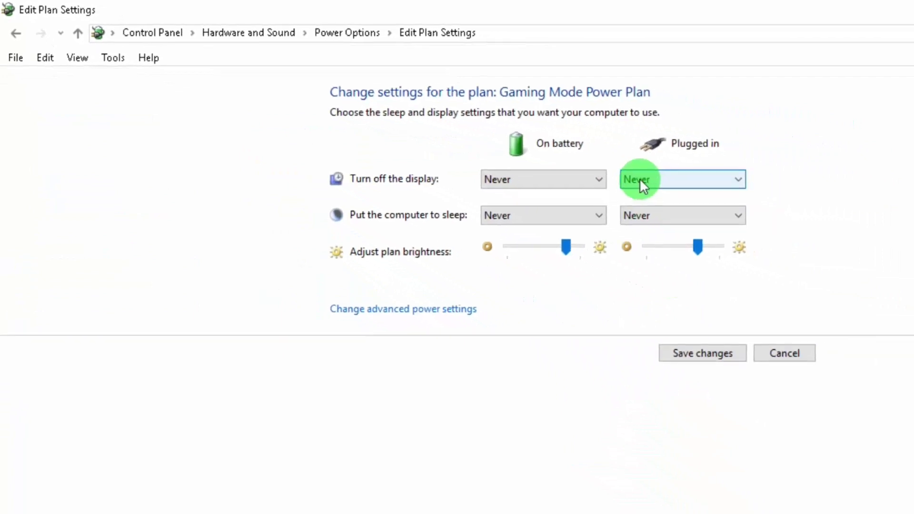
{"action": "left_click", "coordinate": [639, 179]}
{"action": "left_click", "coordinate": [555, 218]}
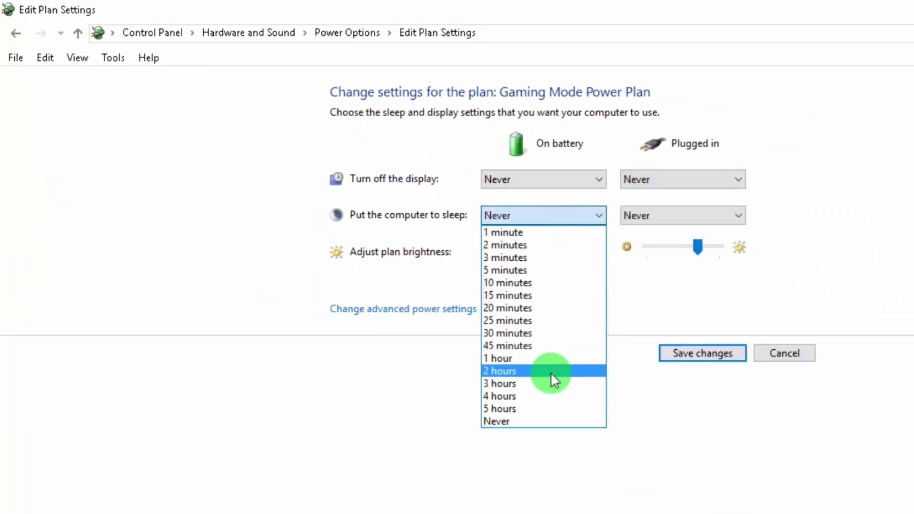
{"action": "left_click", "coordinate": [539, 420]}
{"action": "left_click", "coordinate": [663, 217]}
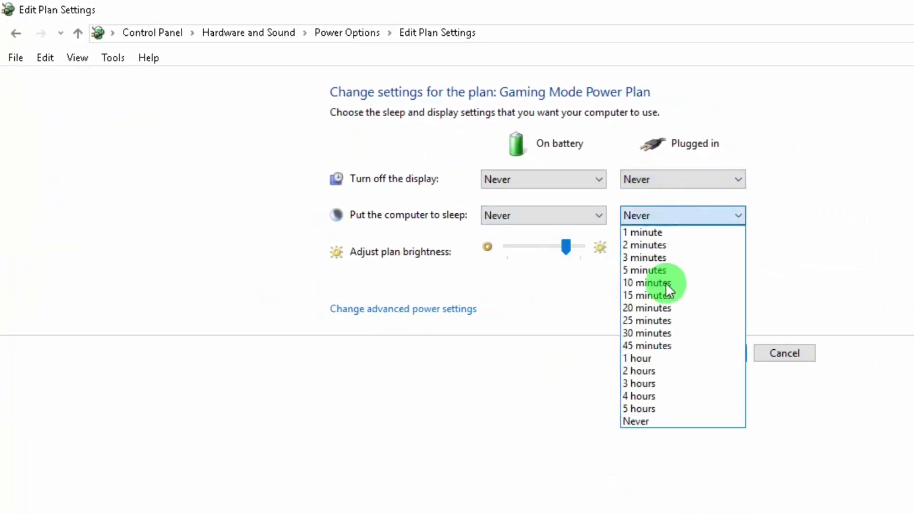
{"action": "left_click", "coordinate": [658, 418]}
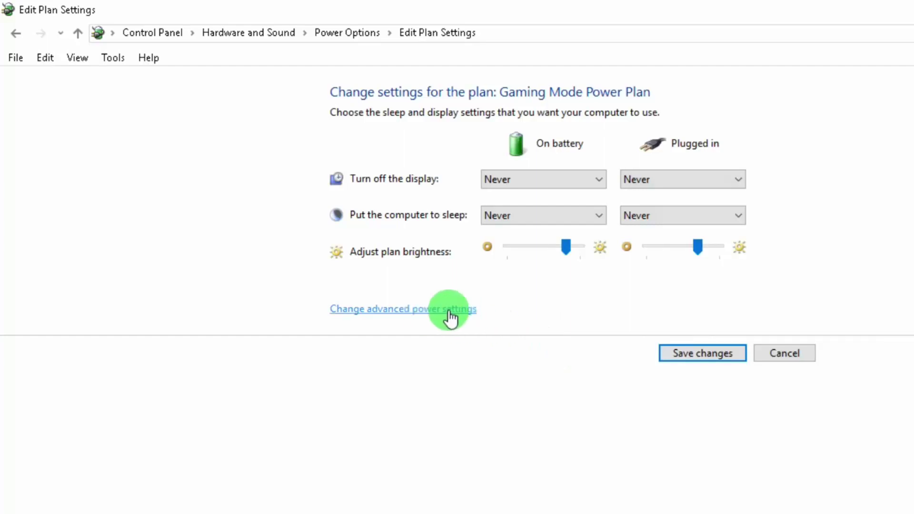
- Open the advanced power settings for the Gaming Mode Power Plan
{"action": "left_click", "coordinate": [469, 314]}
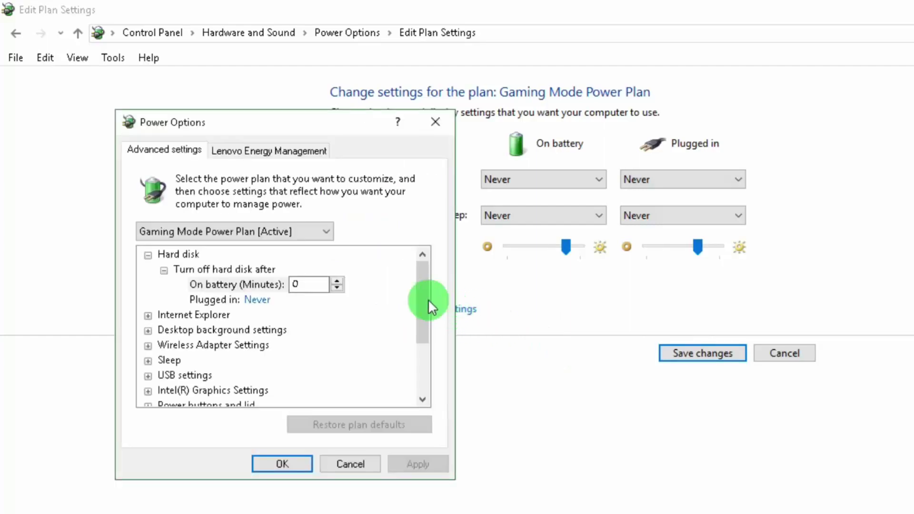
{"action": "left_click", "coordinate": [149, 255]}
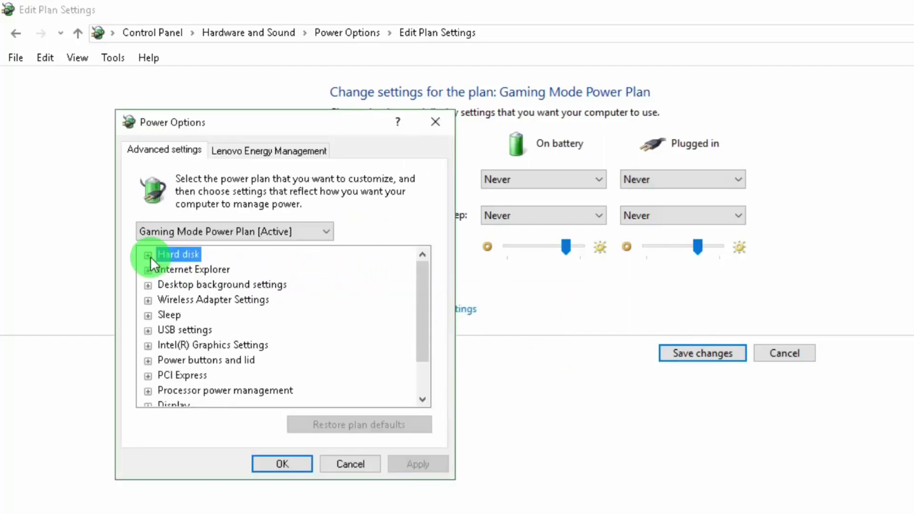
{"action": "left_click", "coordinate": [244, 233]}
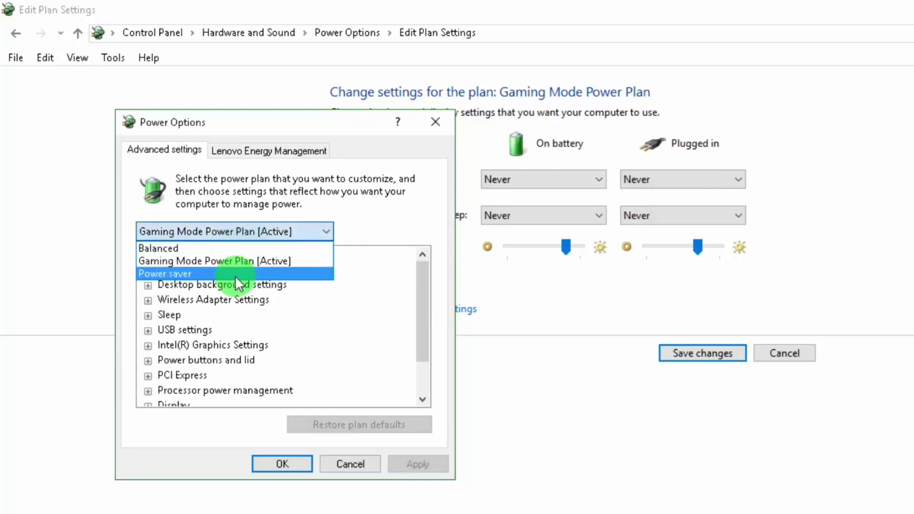
{"action": "left_click", "coordinate": [242, 234]}
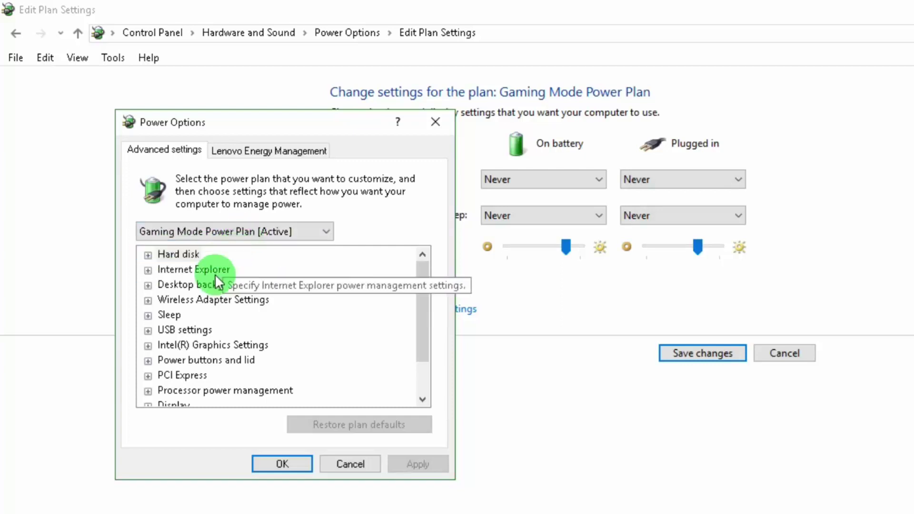
- Set Wireless Adapter Power Saving Mode to Maximum Performance on battery and plugged in
{"action": "left_click", "coordinate": [148, 301]}
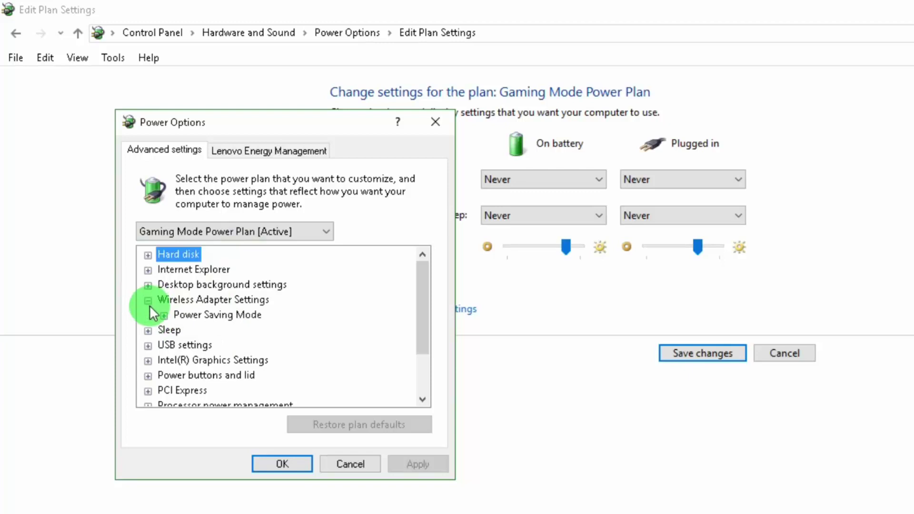
{"action": "left_click", "coordinate": [162, 315]}
{"action": "left_click", "coordinate": [333, 329]}
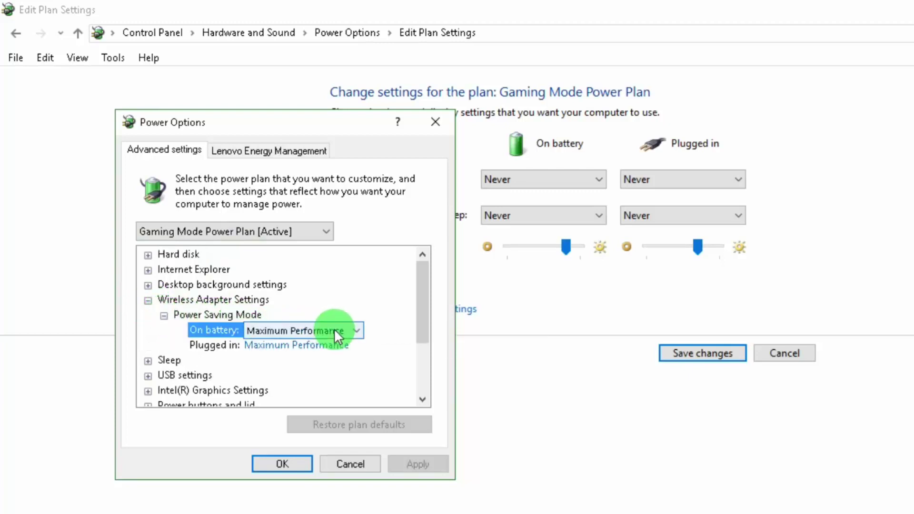
{"action": "left_click", "coordinate": [335, 328]}
{"action": "left_click", "coordinate": [344, 340]}
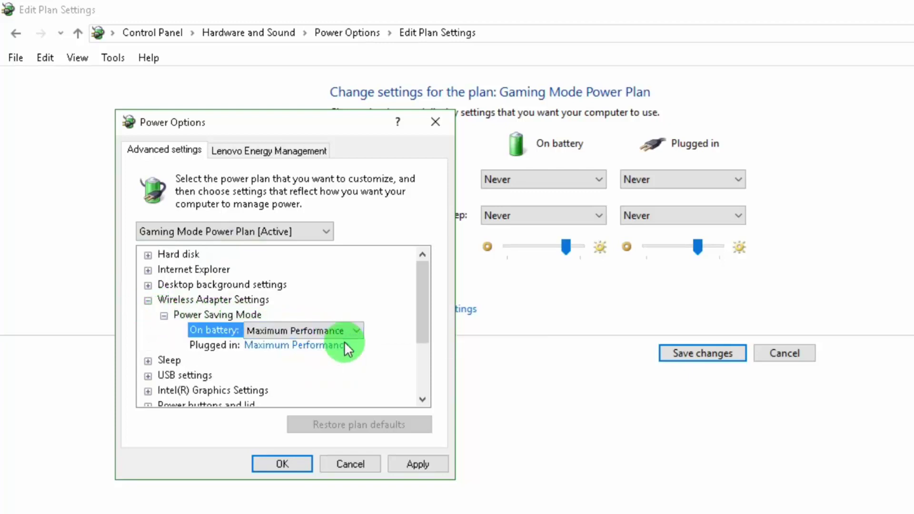
{"action": "left_click", "coordinate": [344, 341]}
{"action": "left_click", "coordinate": [344, 342]}
{"action": "left_click", "coordinate": [339, 361]}
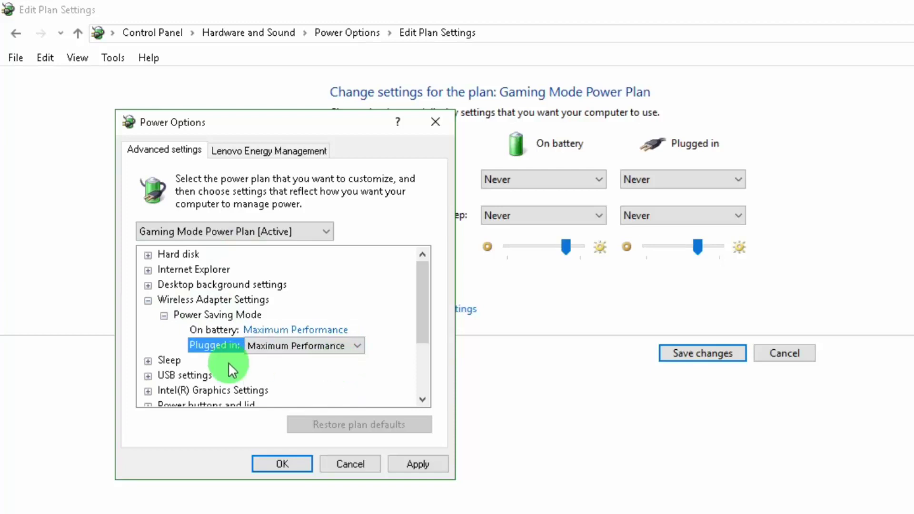
{"action": "left_click", "coordinate": [164, 316]}
{"action": "left_click", "coordinate": [148, 300]}
- Set the Intel Graphics Power Plan to Maximum Performance on battery and plugged in
{"action": "left_click", "coordinate": [149, 345]}
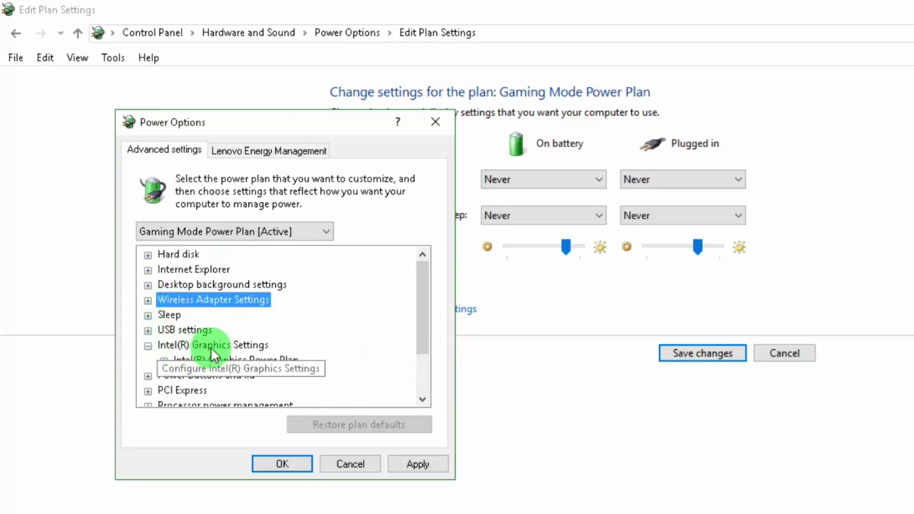
{"action": "left_click", "coordinate": [164, 360]}
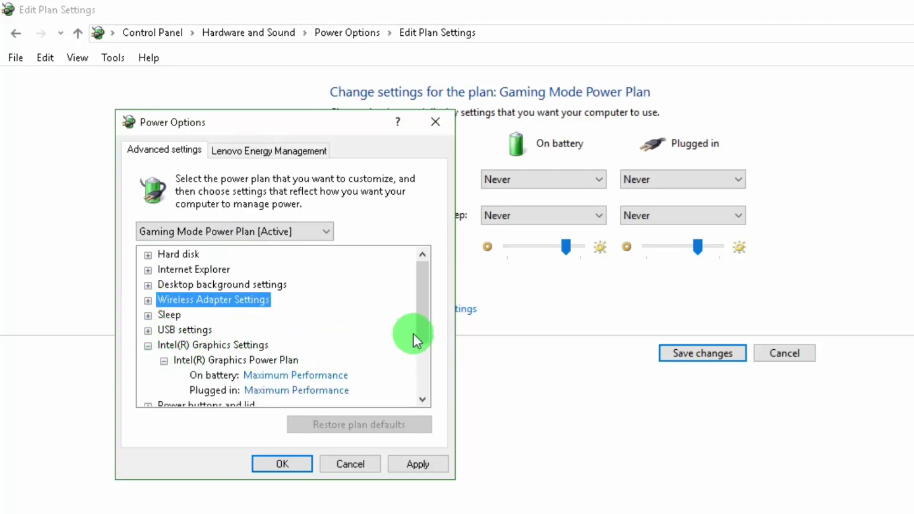
{"action": "scroll", "coordinate": [419, 333], "scroll_direction": "down", "scroll_amount": 1}
{"action": "left_click", "coordinate": [323, 332]}
{"action": "left_click", "coordinate": [334, 332]}
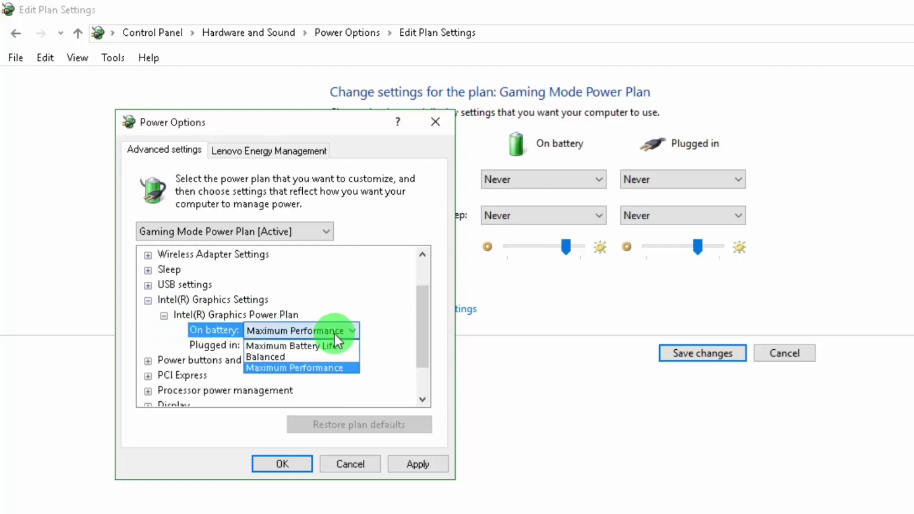
{"action": "left_click", "coordinate": [337, 332]}
{"action": "left_click", "coordinate": [343, 349]}
{"action": "left_click", "coordinate": [344, 349]}
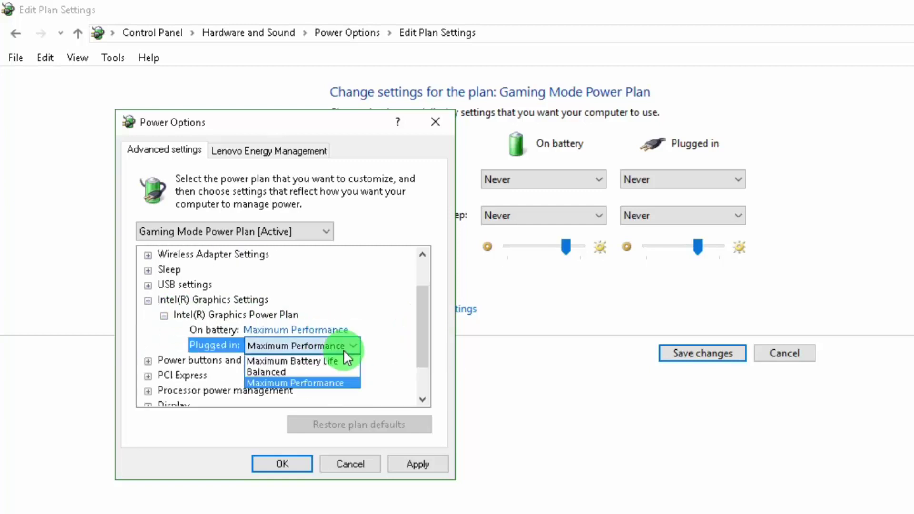
{"action": "left_click", "coordinate": [343, 350]}
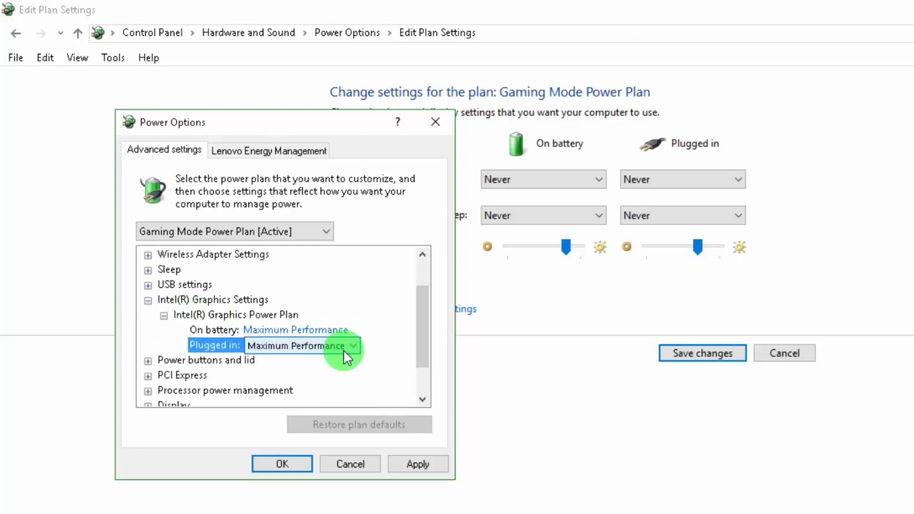
{"action": "left_click", "coordinate": [162, 316]}
{"action": "left_click", "coordinate": [147, 300]}
- Check the Display settings and confirm Minimum processor state is 100%
{"action": "left_click", "coordinate": [148, 360]}
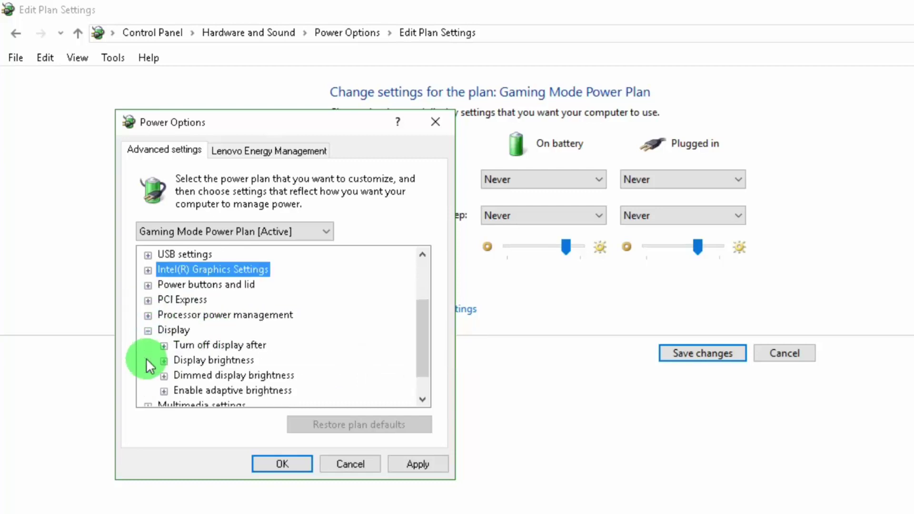
{"action": "left_click", "coordinate": [147, 331]}
{"action": "left_click", "coordinate": [148, 344]}
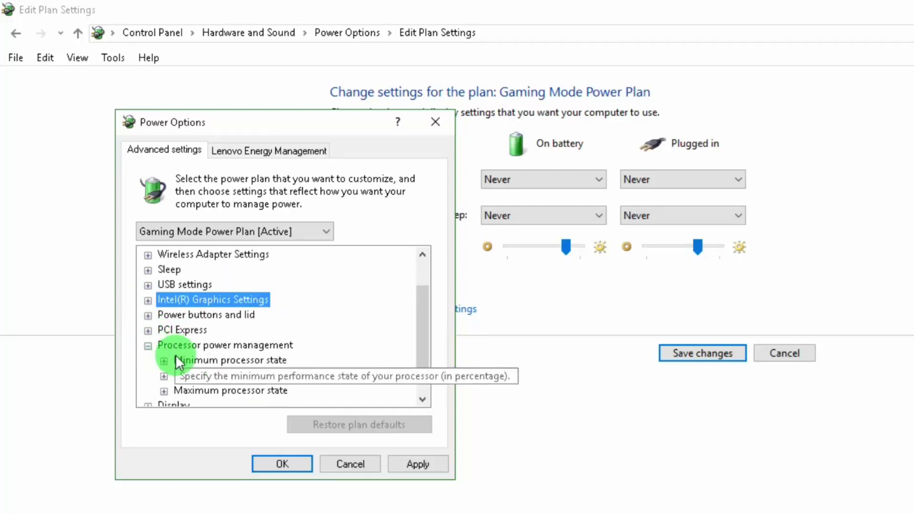
{"action": "left_click", "coordinate": [164, 360]}
{"action": "left_click_drag", "start_coordinate": [422, 318], "coordinate": [424, 340]}
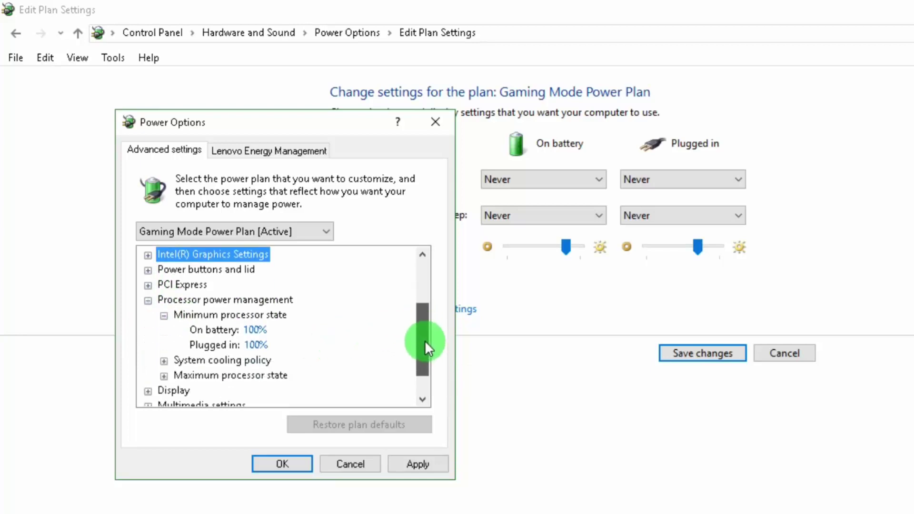
{"action": "left_click", "coordinate": [148, 299]}
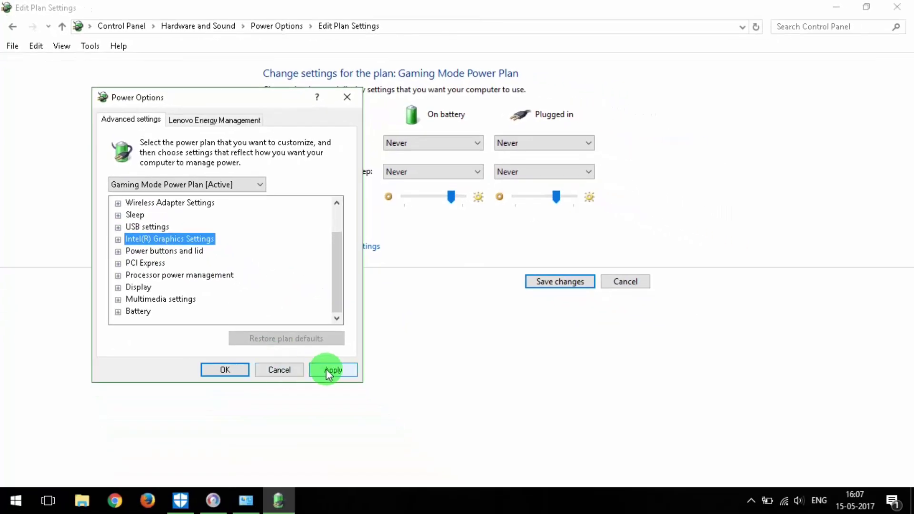
- Apply the advanced settings, save the plan changes, and close Power Options
{"action": "left_click", "coordinate": [329, 371]}
{"action": "left_click", "coordinate": [238, 369]}
{"action": "left_click", "coordinate": [546, 279]}
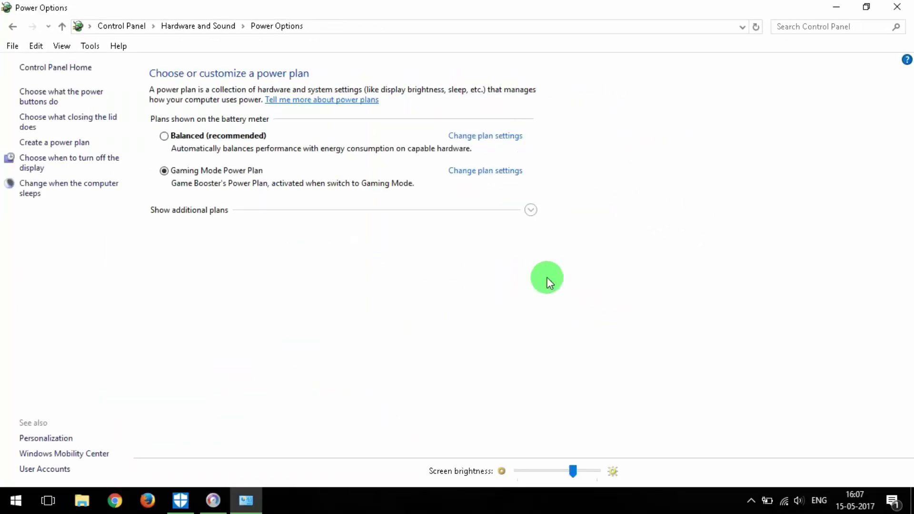
{"action": "left_click", "coordinate": [896, 6]}
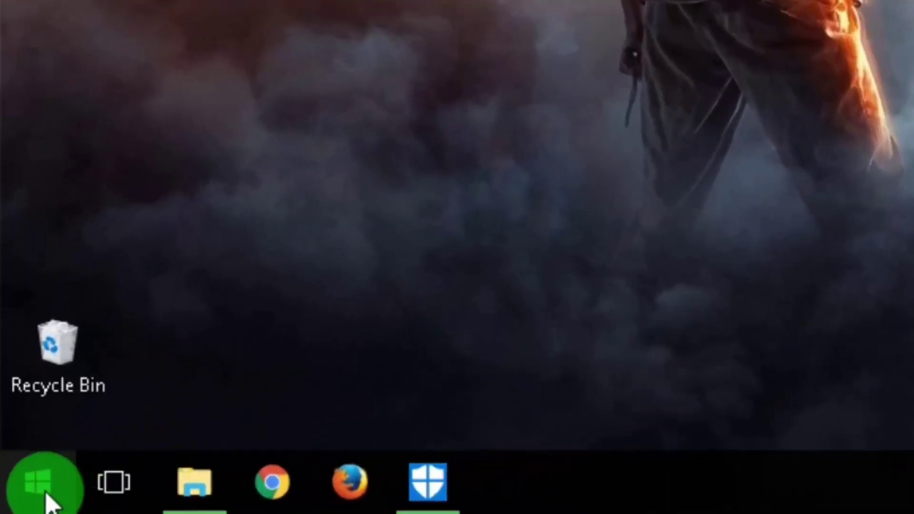
- Run %temp% from the Start menu's Run box to open the Temp folder
{"action": "right_click", "coordinate": [46, 495]}
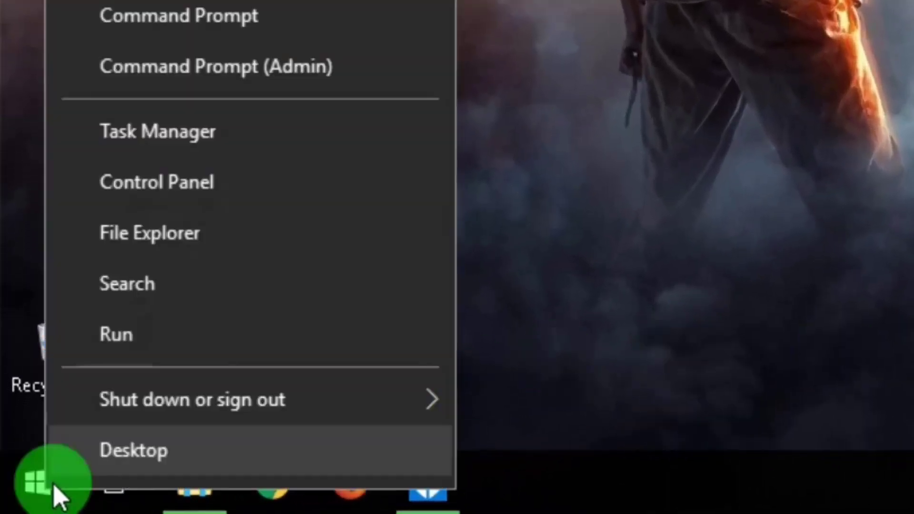
{"action": "left_click", "coordinate": [220, 340]}
{"action": "left_click", "coordinate": [237, 292]}
{"action": "left_click_drag", "start_coordinate": [237, 292], "coordinate": [135, 287]}
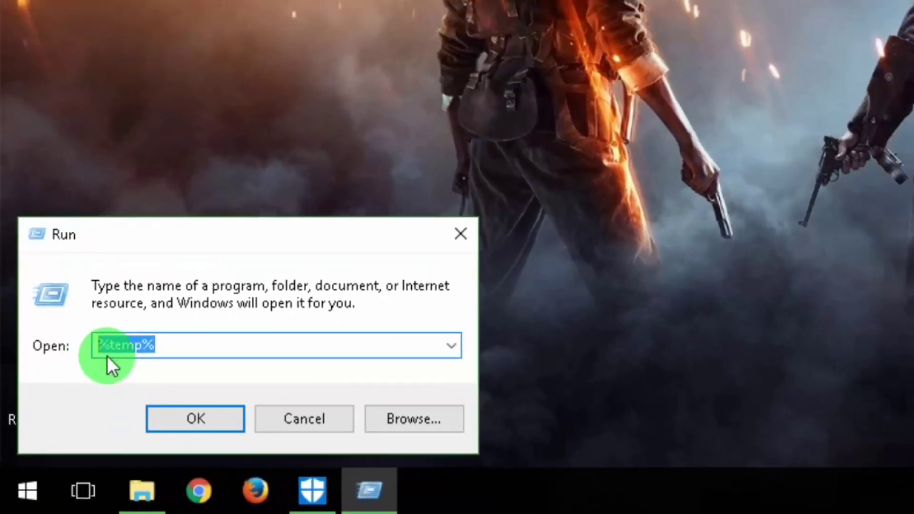
{"action": "left_click", "coordinate": [201, 416]}
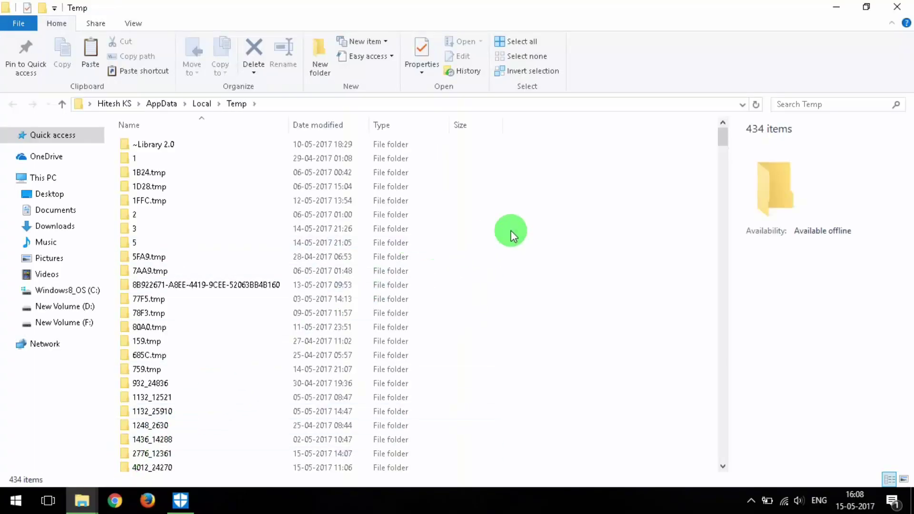
- Delete all 3,330 items in the Temp folder, skipping every file still in use
{"action": "key", "text": "ctrl+a"}
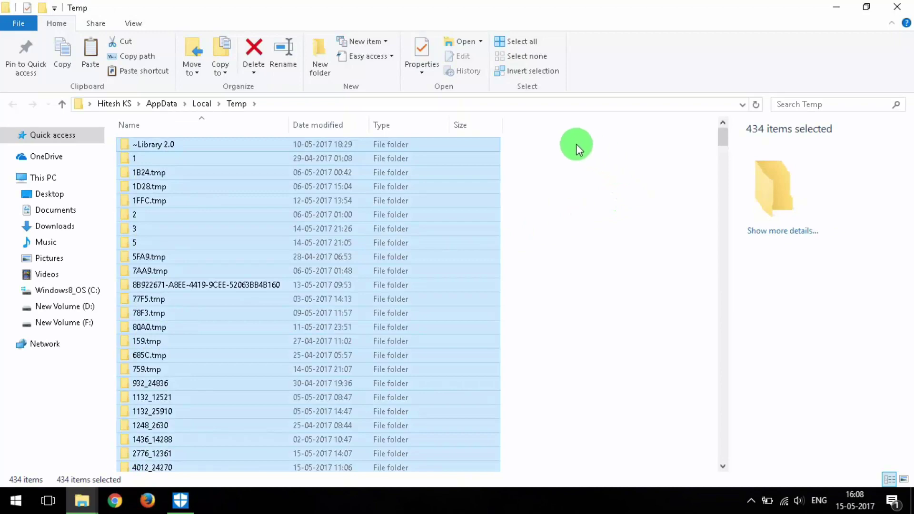
{"action": "left_click", "coordinate": [566, 141]}
{"action": "left_click_drag", "start_coordinate": [575, 141], "coordinate": [131, 506]}
{"action": "key", "text": "ctrl+a"}
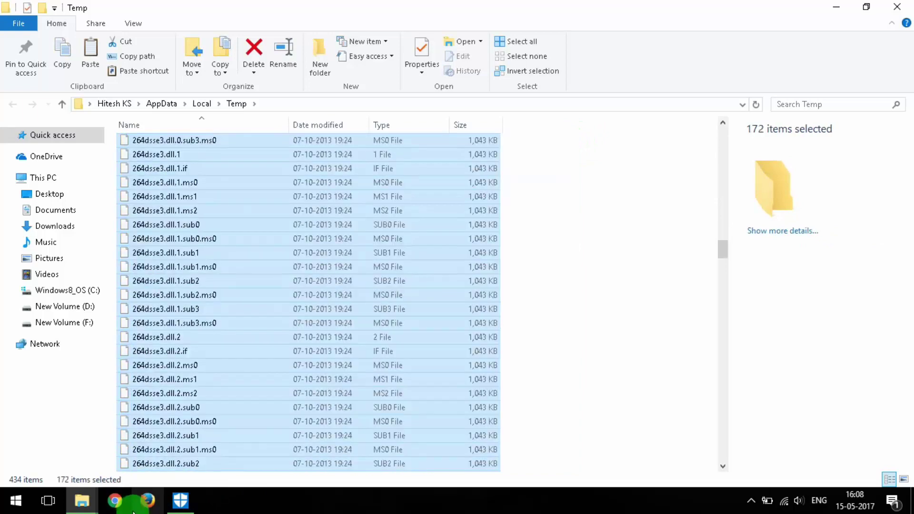
{"action": "right_click", "coordinate": [455, 198]}
{"action": "left_click", "coordinate": [478, 433]}
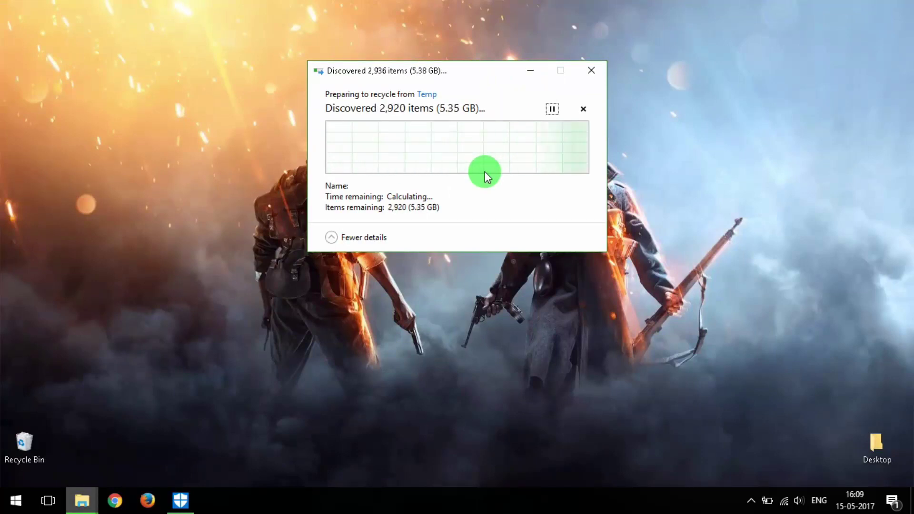
{"action": "left_click", "coordinate": [434, 186]}
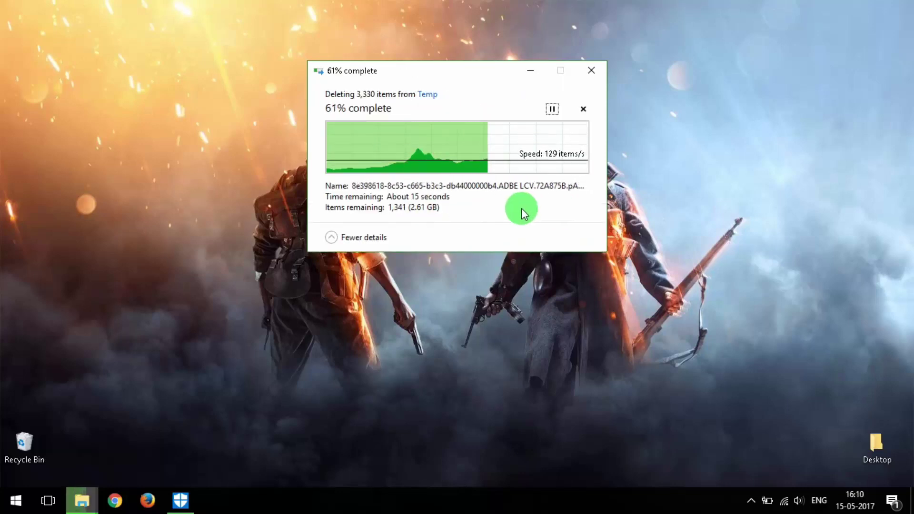
{"action": "left_click", "coordinate": [350, 195]}
{"action": "left_click", "coordinate": [496, 215]}
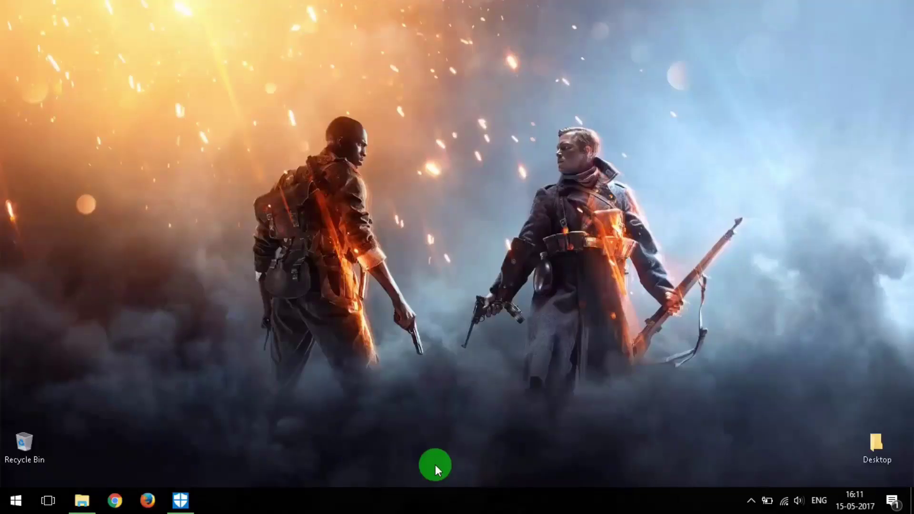
- Start a Full scan in Windows Defender and minimize it while it runs
{"action": "left_click", "coordinate": [181, 499]}
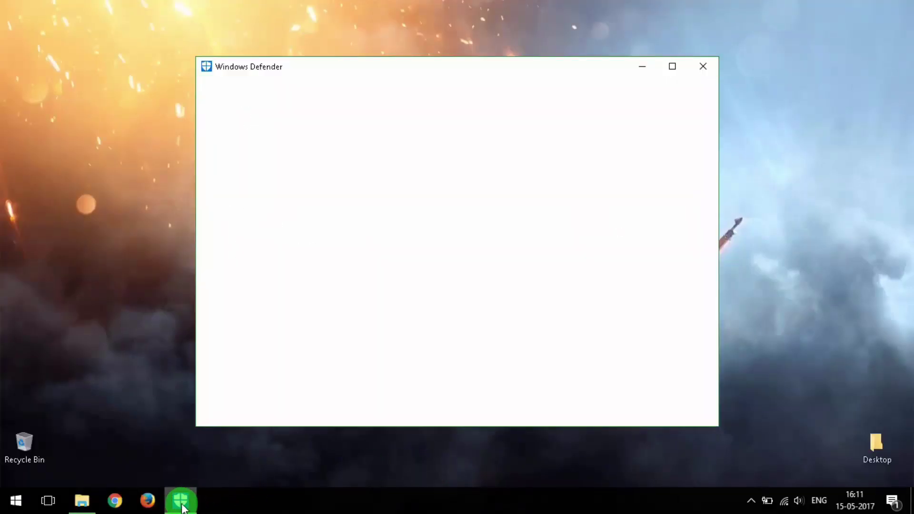
{"action": "left_click", "coordinate": [601, 211]}
{"action": "left_click", "coordinate": [611, 261]}
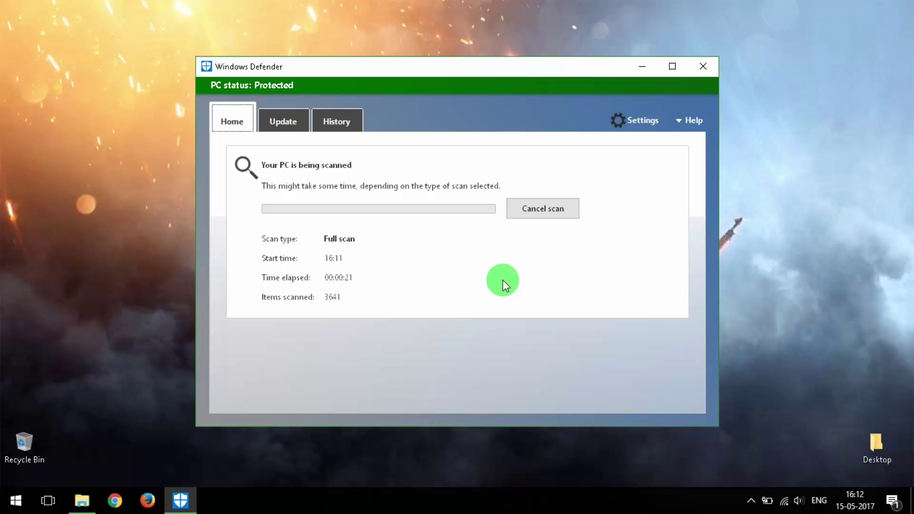
{"action": "left_click", "coordinate": [634, 67]}
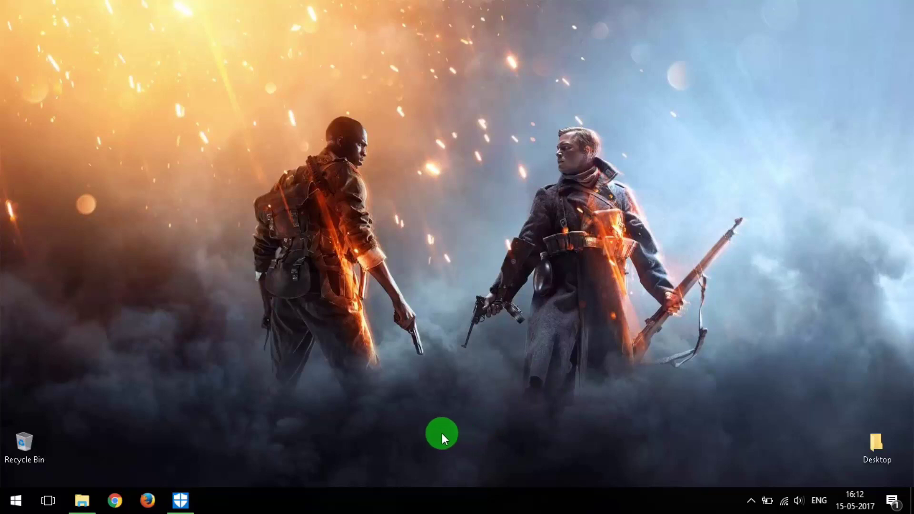
- Set the desktop background to Solid color with the blue swatch, then close Settings
{"action": "right_click", "coordinate": [442, 433]}
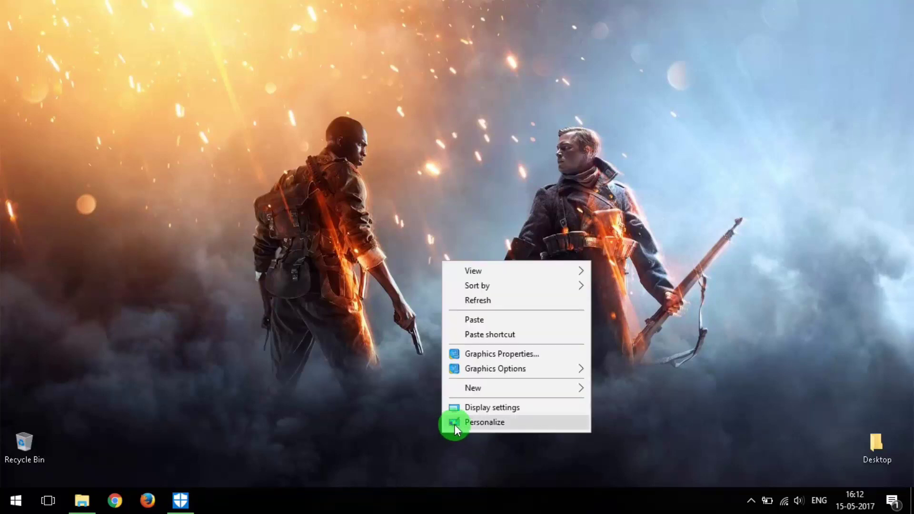
{"action": "left_click", "coordinate": [539, 422]}
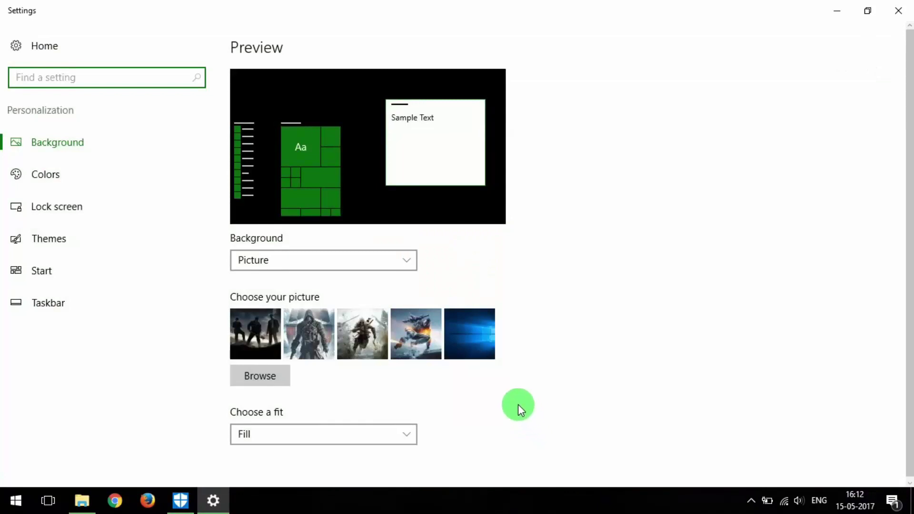
{"action": "left_click", "coordinate": [318, 267]}
{"action": "left_click", "coordinate": [305, 285]}
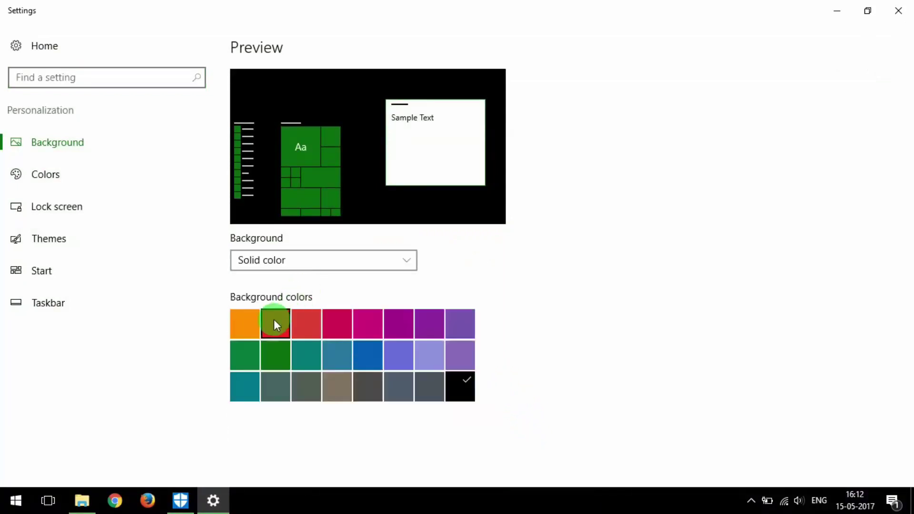
{"action": "left_click", "coordinate": [257, 324]}
{"action": "left_click", "coordinate": [284, 328]}
{"action": "left_click", "coordinate": [337, 328]}
{"action": "left_click", "coordinate": [399, 333]}
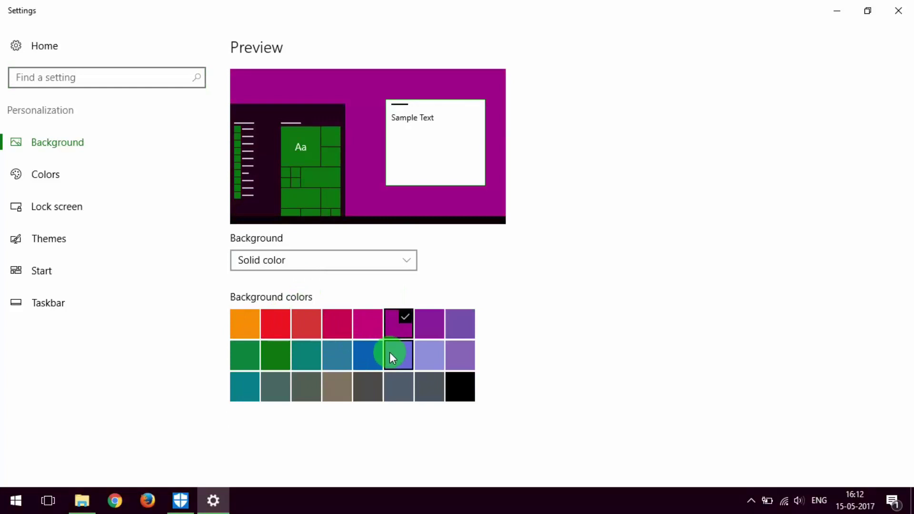
{"action": "left_click", "coordinate": [367, 362]}
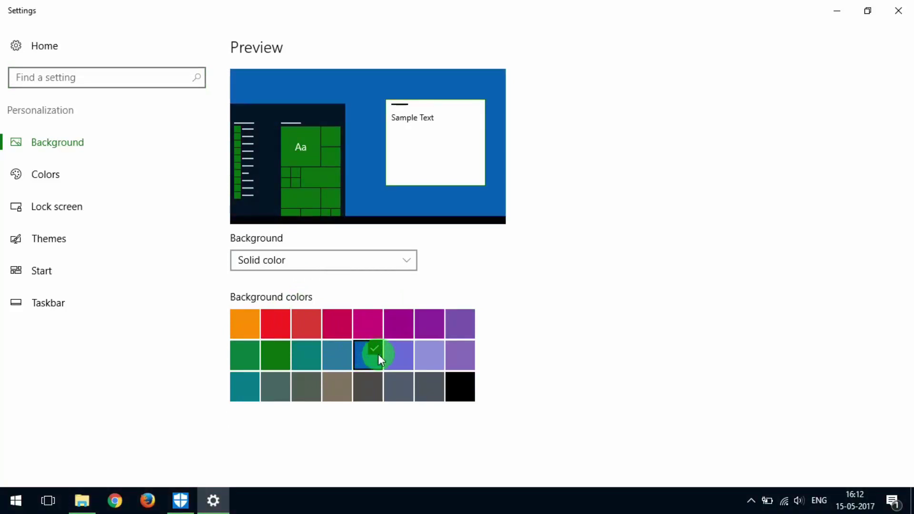
{"action": "left_click", "coordinate": [900, 11]}
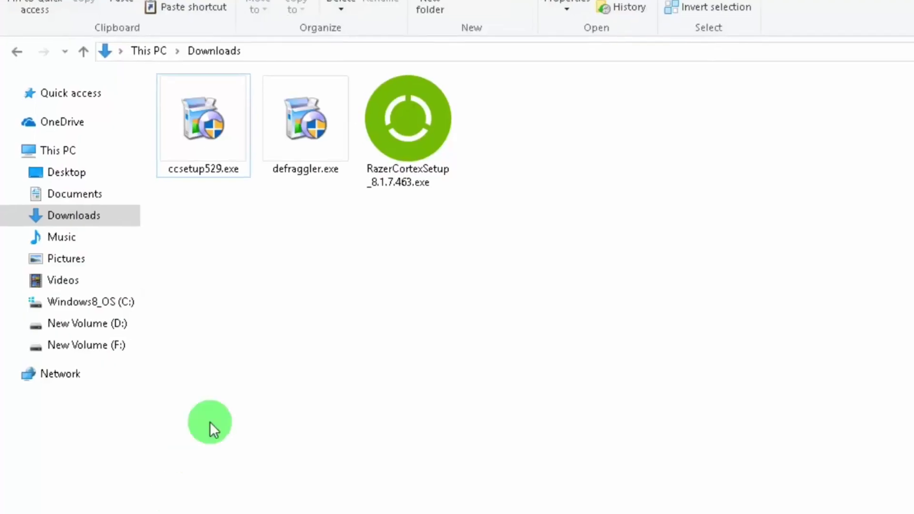
- Run defraggler.exe with English as the language, then quit and confirm cancelling the setup
{"action": "right_click", "coordinate": [285, 144]}
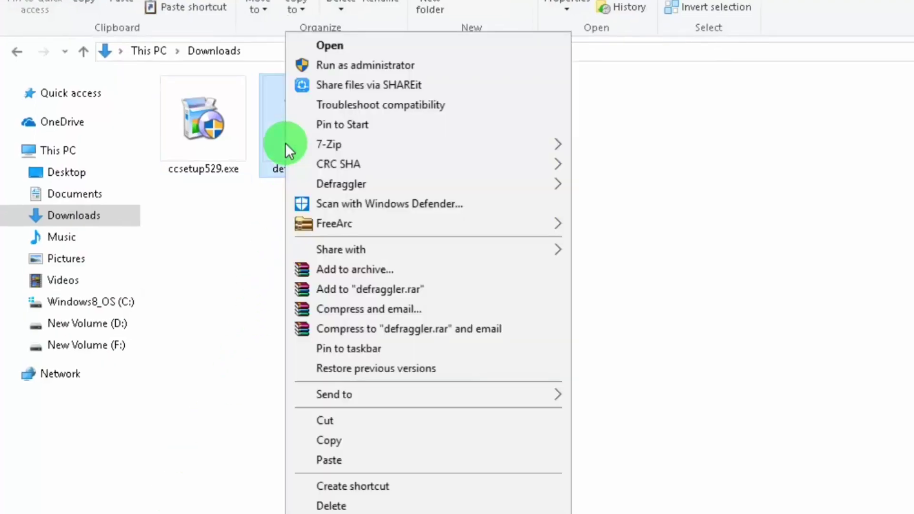
{"action": "left_click", "coordinate": [346, 48]}
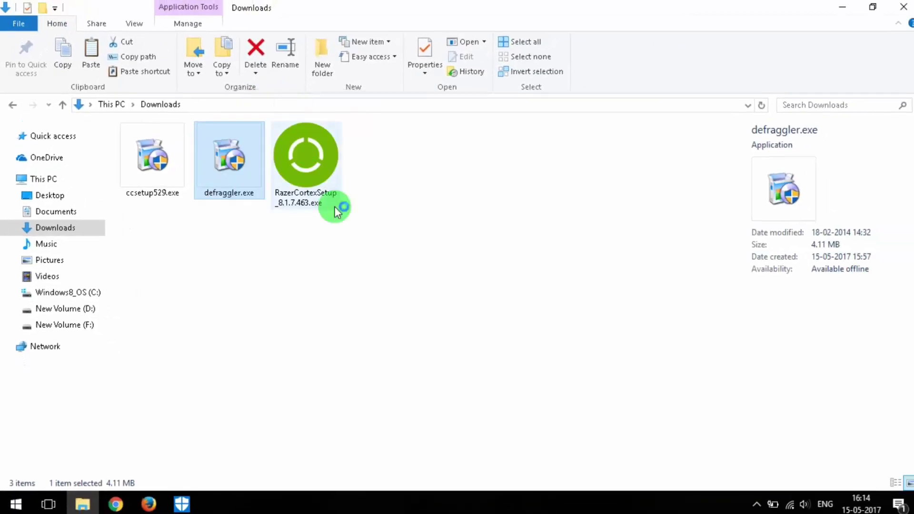
{"action": "left_click", "coordinate": [513, 329]}
{"action": "left_click", "coordinate": [513, 328]}
{"action": "left_click", "coordinate": [611, 358]}
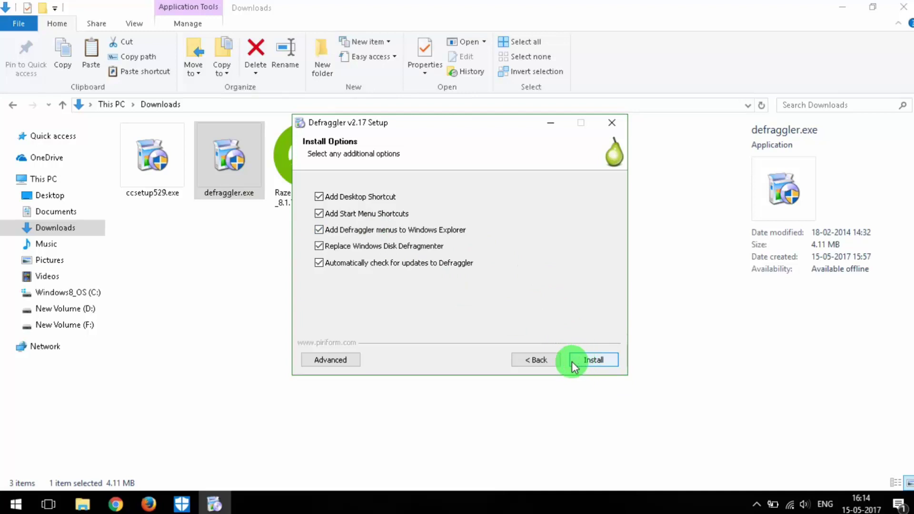
{"action": "left_click", "coordinate": [612, 123]}
{"action": "left_click", "coordinate": [490, 300]}
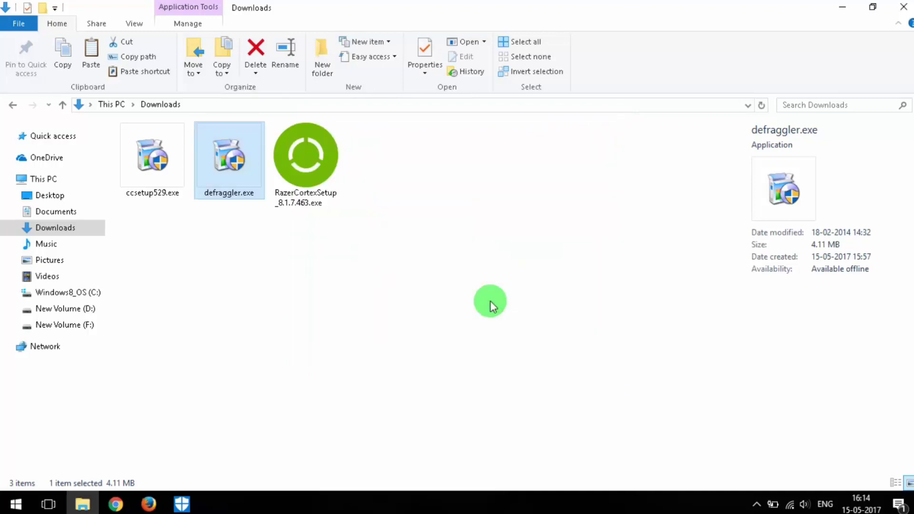
- Minimize the Downloads window and launch Defraggler from the Start search for 'de'
{"action": "left_click", "coordinate": [842, 8]}
{"action": "key", "text": "super"}
{"action": "type", "text": "de"}
{"action": "left_click", "coordinate": [156, 133]}
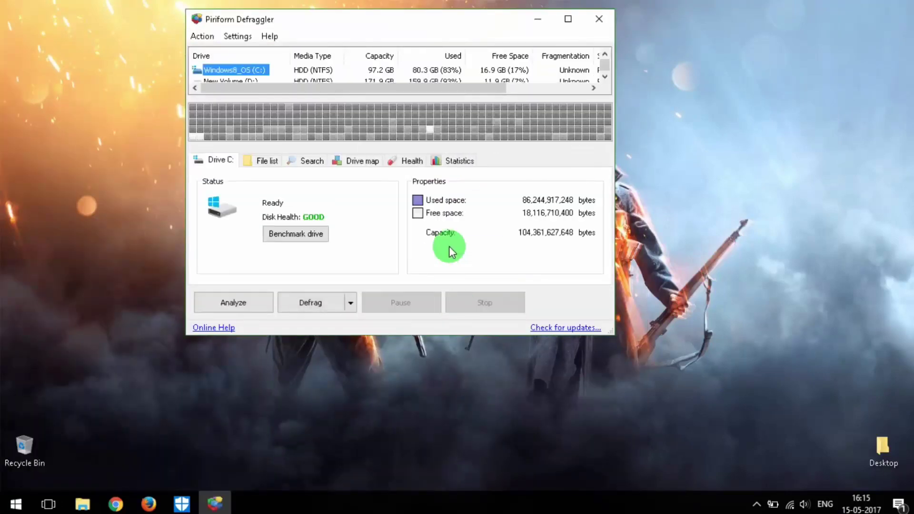
- Resize the Defraggler window and run Analyze Drive on Windows8_OS (C:)
{"action": "left_click", "coordinate": [568, 19]}
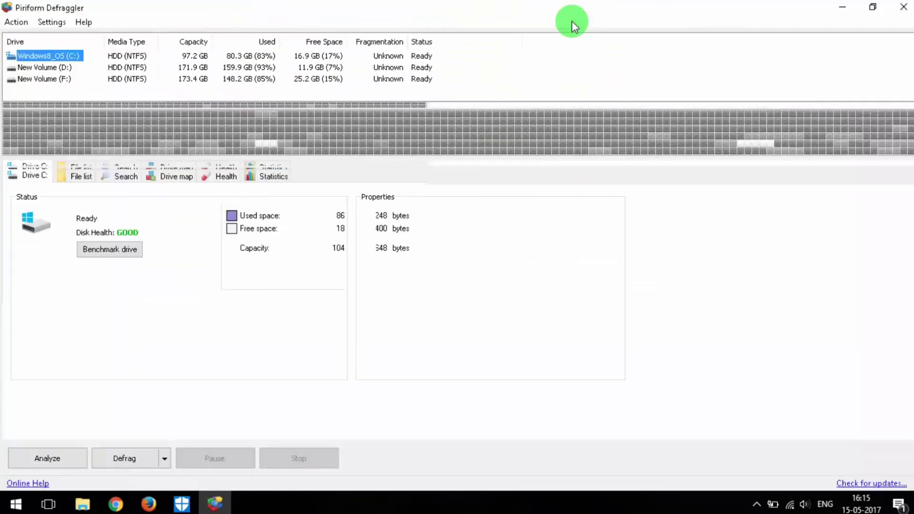
{"action": "left_click", "coordinate": [873, 7]}
{"action": "left_click_drag", "start_coordinate": [616, 328], "coordinate": [791, 438]}
{"action": "left_click_drag", "start_coordinate": [555, 24], "coordinate": [518, 29]}
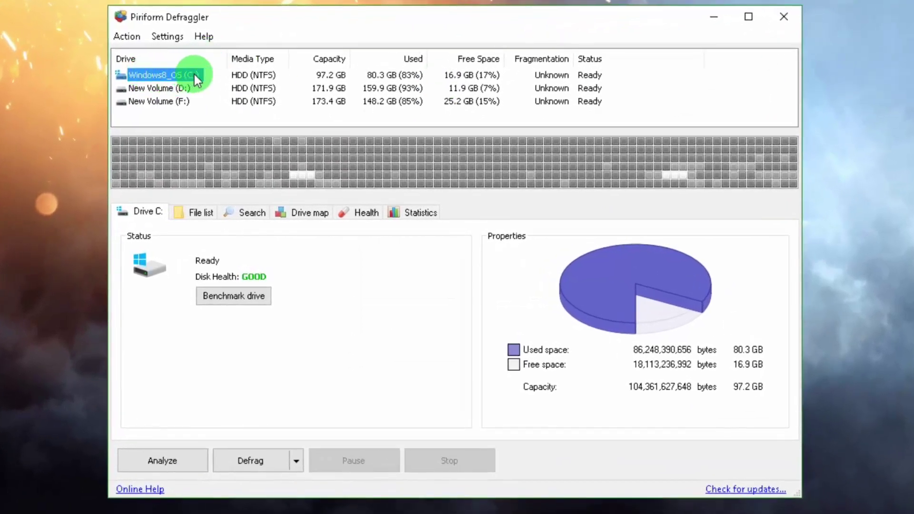
{"action": "right_click", "coordinate": [196, 74]}
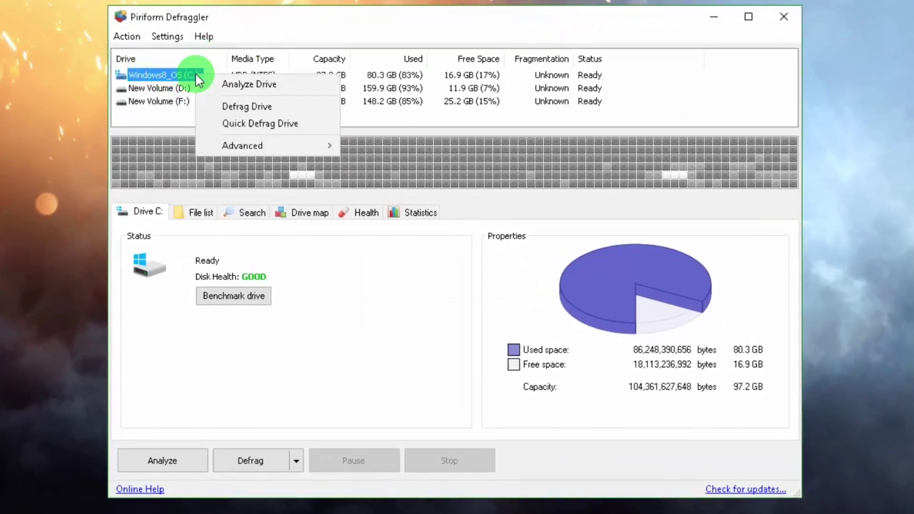
{"action": "left_click", "coordinate": [298, 82]}
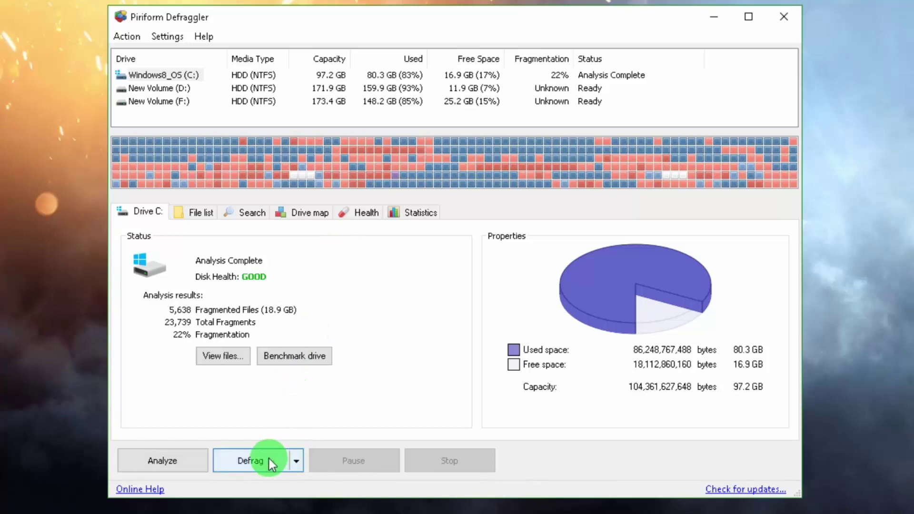
- Start a full Defrag of drive C: and then stop it
{"action": "left_click", "coordinate": [296, 460]}
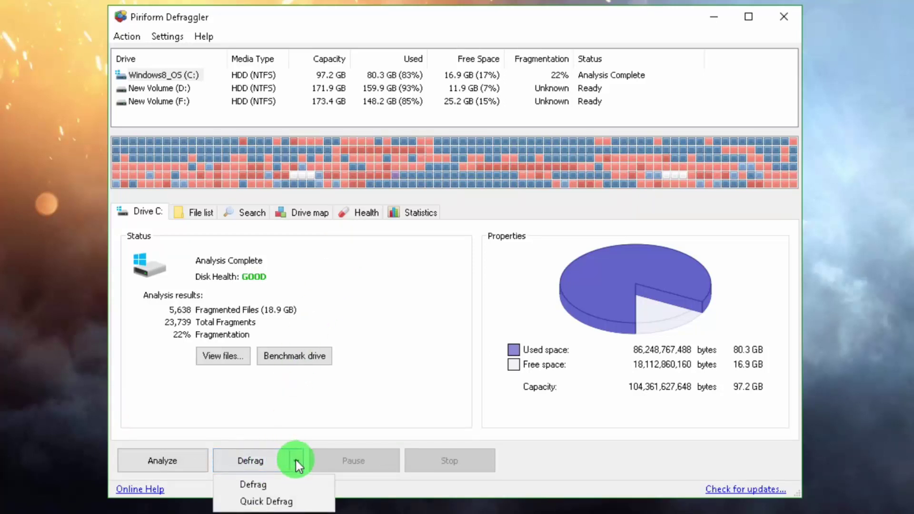
{"action": "left_click", "coordinate": [290, 483]}
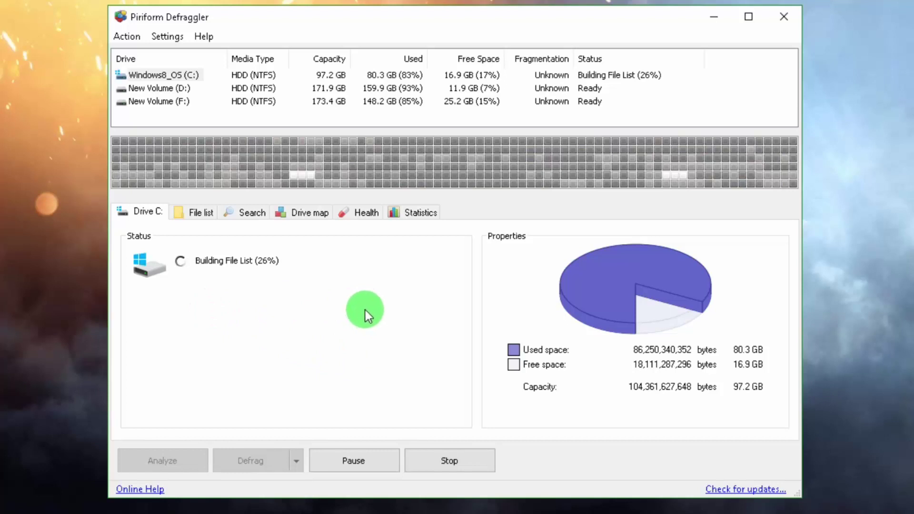
{"action": "left_click", "coordinate": [450, 462]}
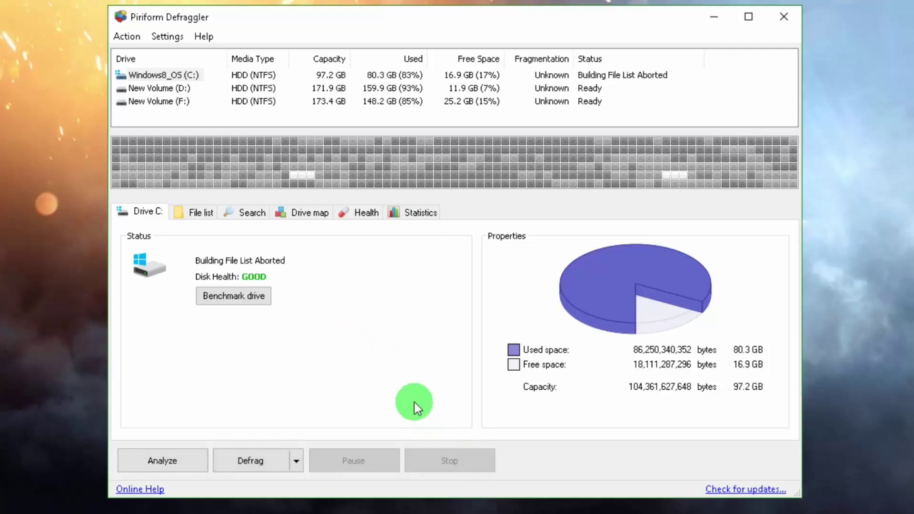
- Run Advanced > Check Drive for Errors on C: and stop it at 31%
{"action": "right_click", "coordinate": [162, 75]}
{"action": "mouse_move", "coordinate": [257, 144]}
{"action": "left_click", "coordinate": [447, 144]}
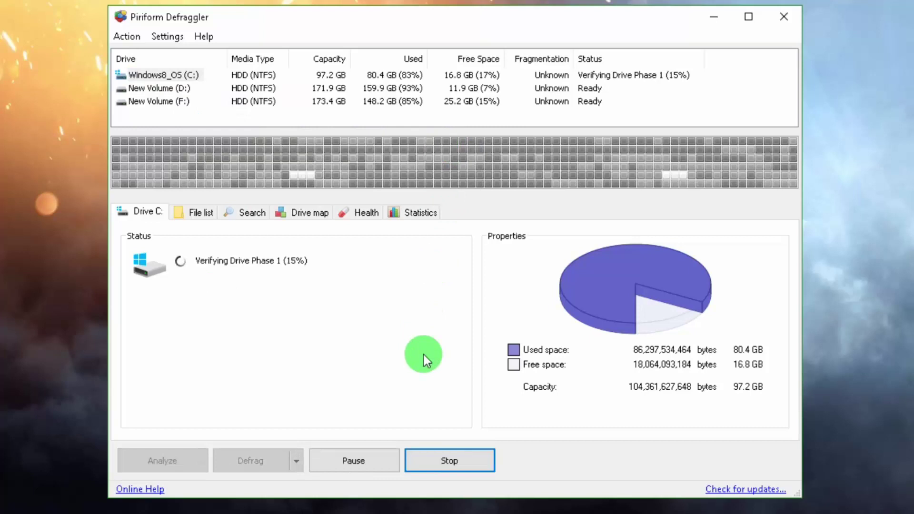
{"action": "left_click", "coordinate": [182, 87]}
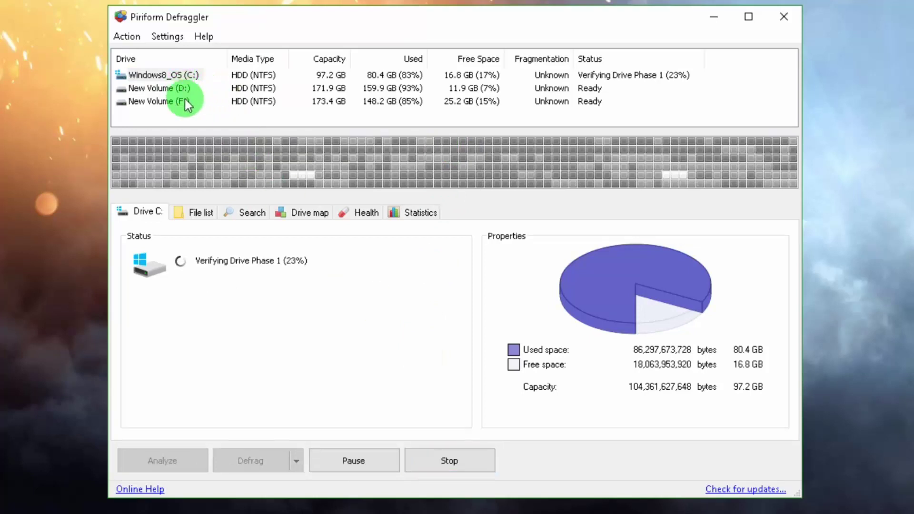
{"action": "left_click", "coordinate": [468, 465]}
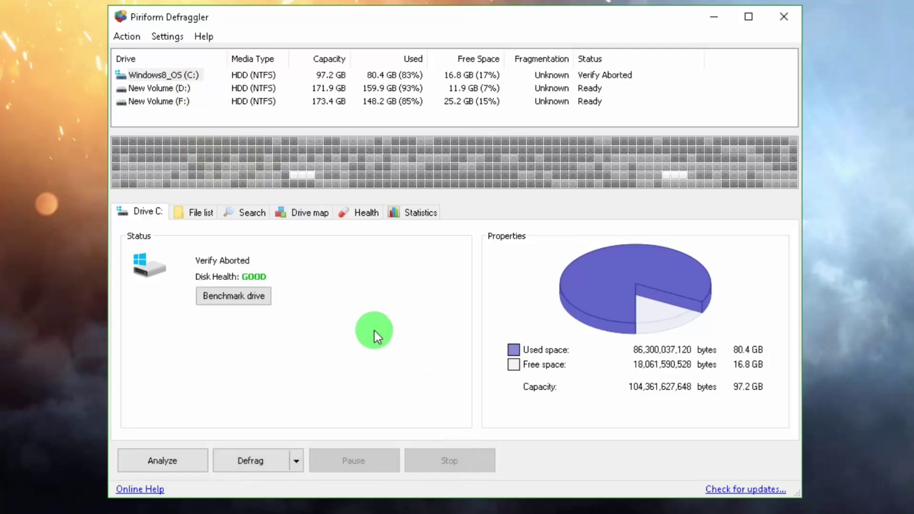